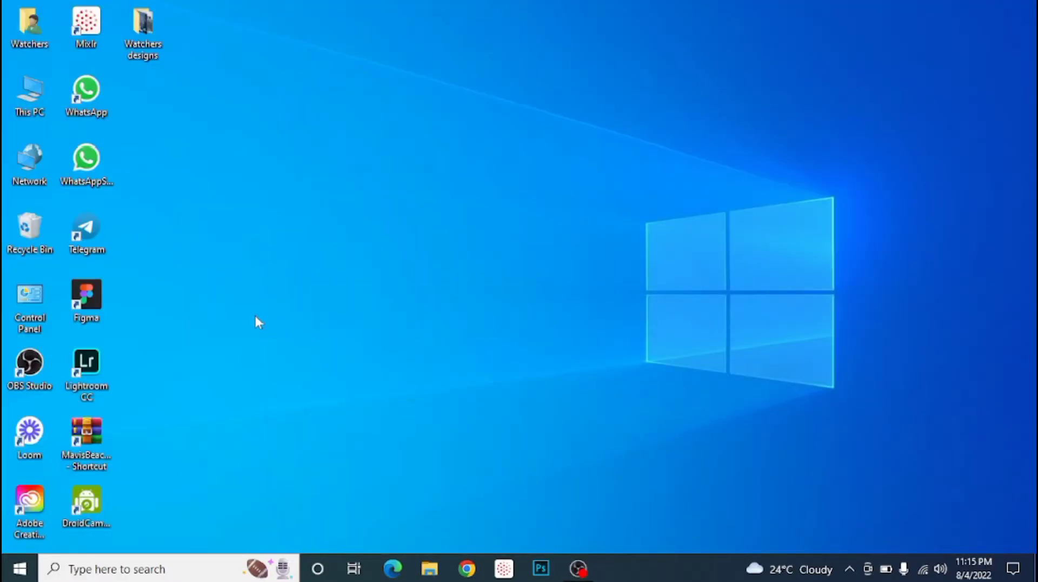
# Launch Figma from its desktop shortcut to reach the recent-files home screen.
pyautogui.doubleClick(114, 286)
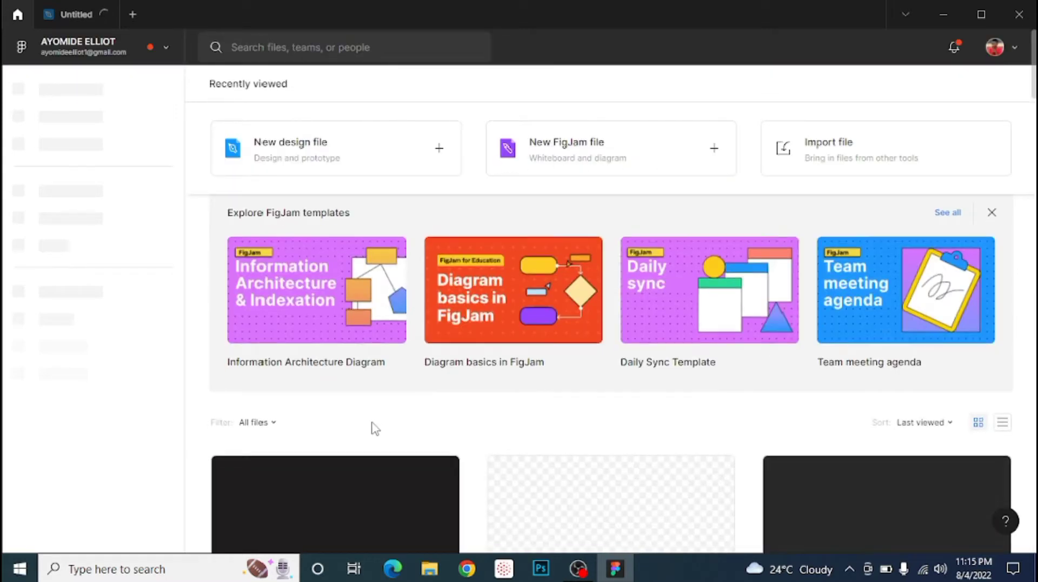
# Create a new blank Untitled design file from the Figma home screen.
pyautogui.scroll(-5, 371, 420)
pyautogui.scroll(4, 371, 416)
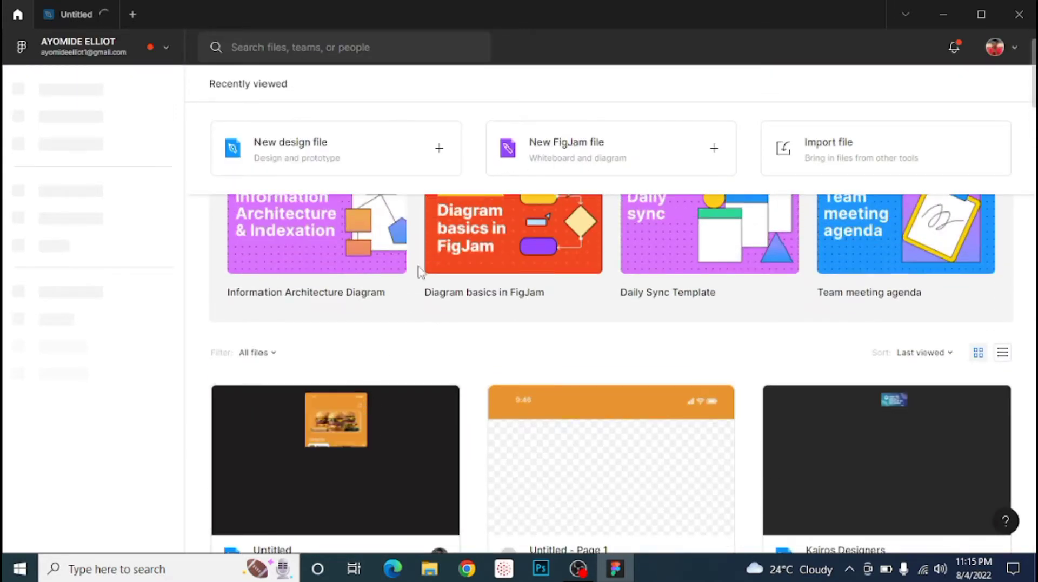
pyautogui.click(438, 157)
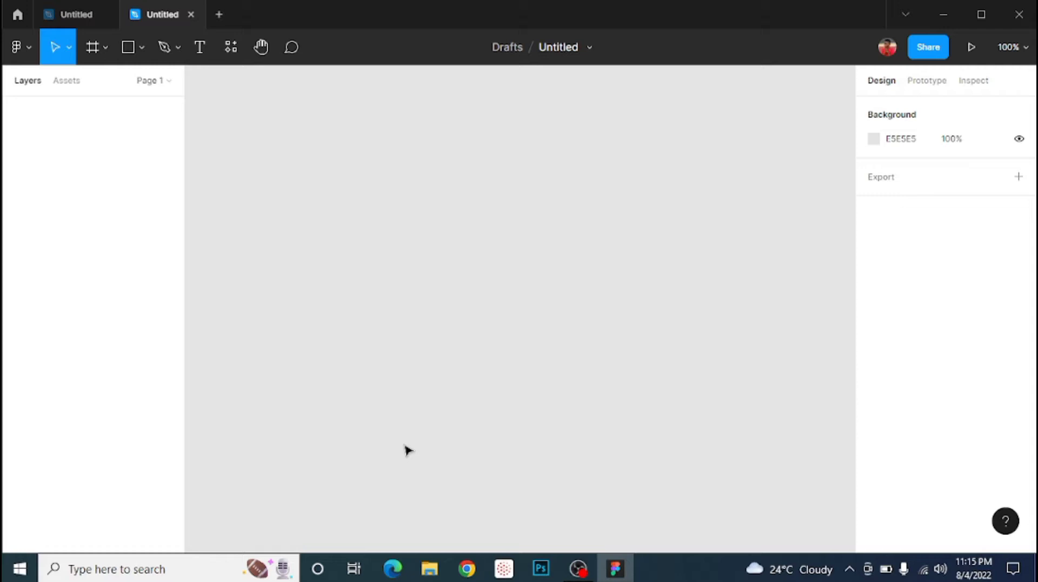
# Change the canvas background from E5E5E5 to dark grey 3F3B3B, ready to draw a frame.
pyautogui.click(874, 139)
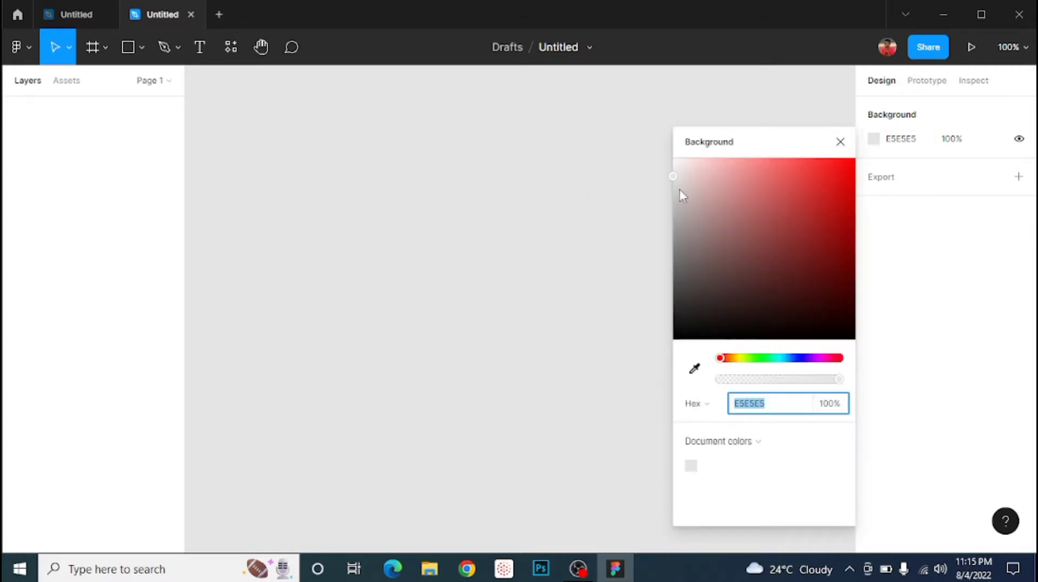
pyautogui.moveTo(677, 177); pyautogui.dragTo(684, 301)
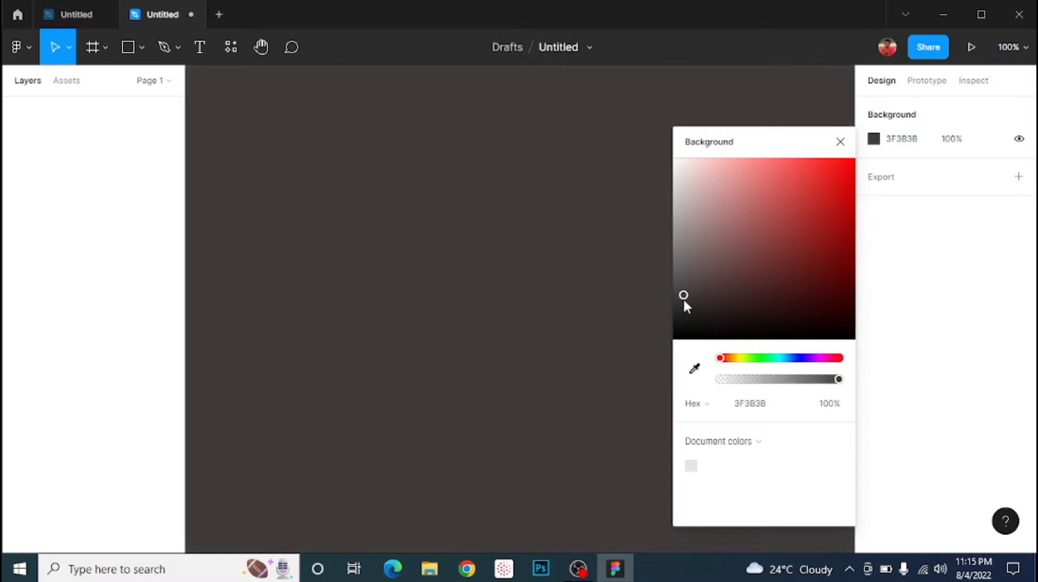
pyautogui.click(840, 142)
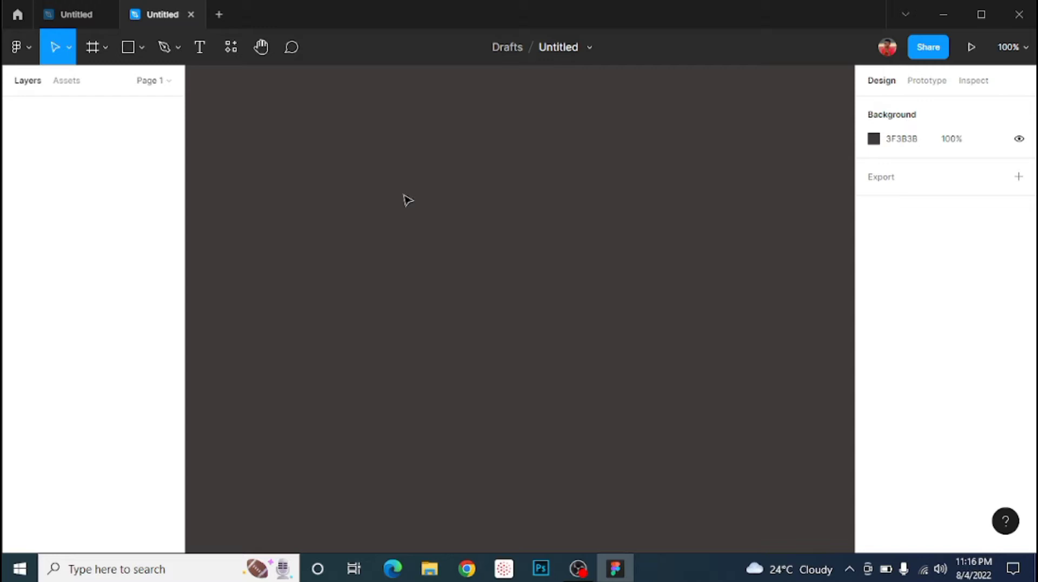
pyautogui.press('f')
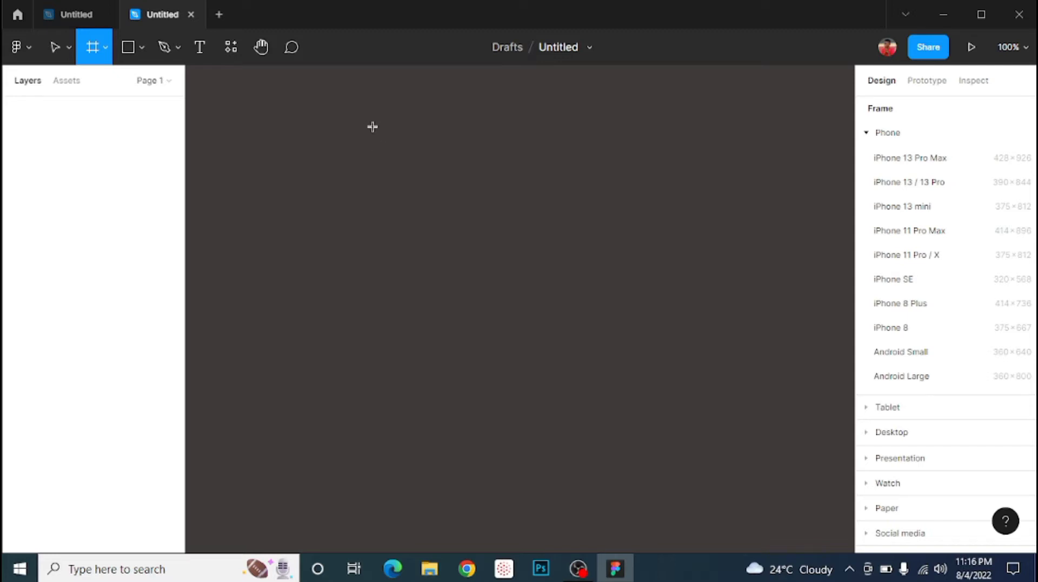
# Draw a 483×372 Frame 1 and fill it with off-white FDFAFA.
pyautogui.moveTo(370, 126); pyautogui.dragTo(734, 411)
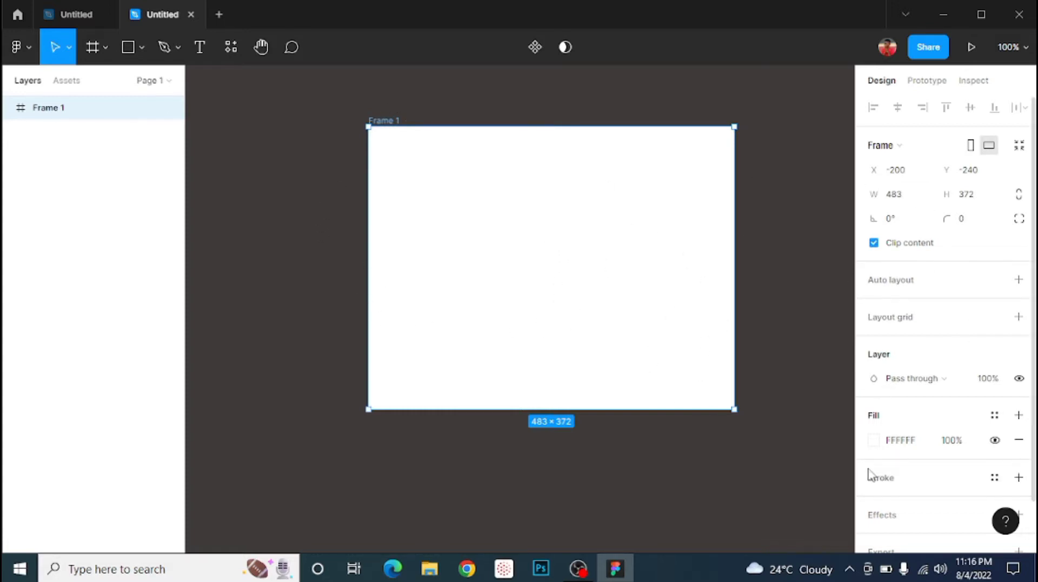
pyautogui.click(874, 441)
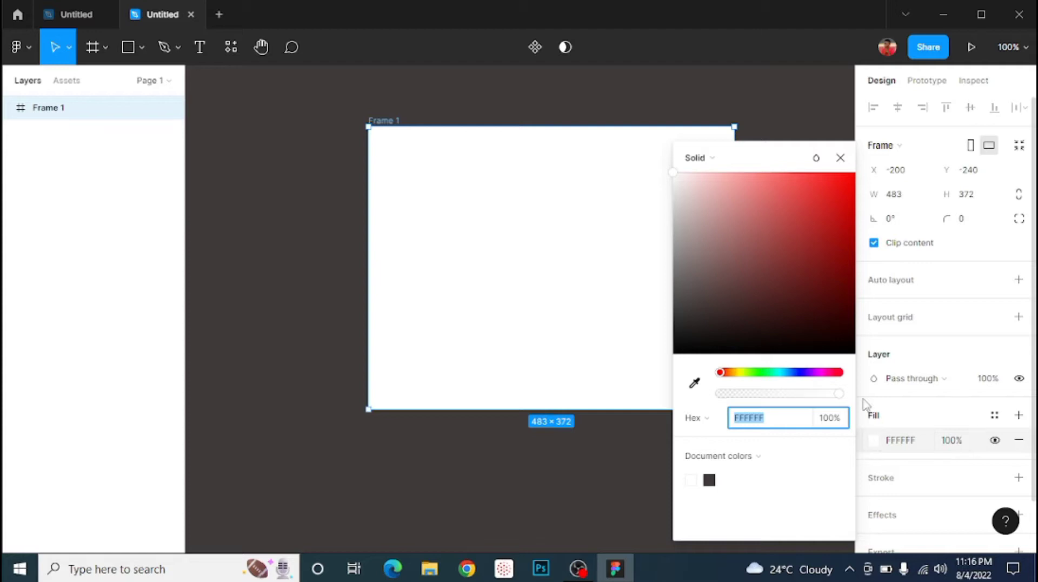
pyautogui.moveTo(741, 192)
pyautogui.mouseDown()
pyautogui.moveTo(810, 218)
pyautogui.moveTo(778, 194)
pyautogui.moveTo(715, 259)
pyautogui.moveTo(777, 318)
pyautogui.moveTo(794, 212)
pyautogui.moveTo(779, 254)
pyautogui.moveTo(676, 180)
pyautogui.mouseUp()
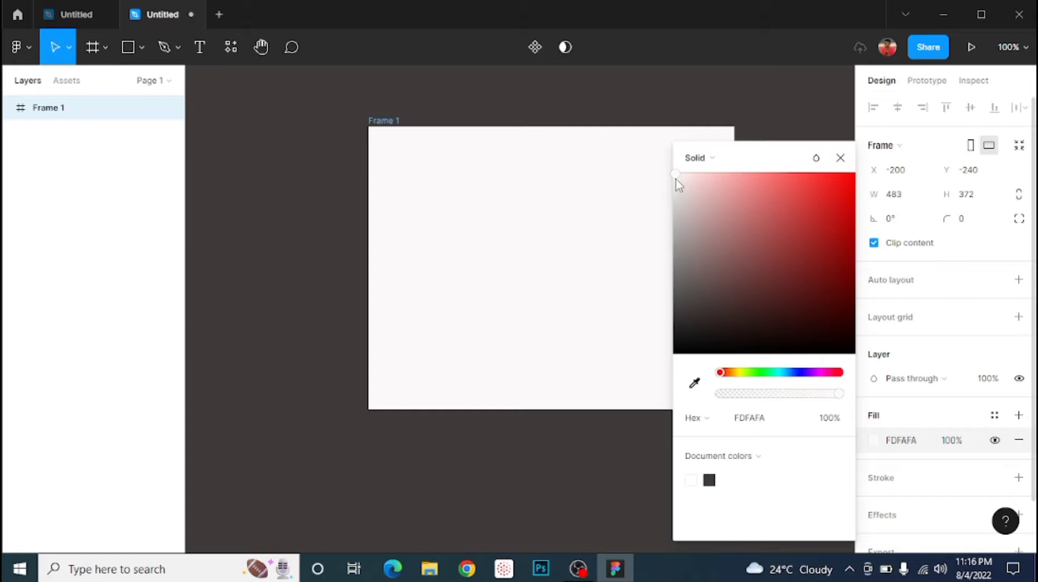
pyautogui.click(841, 158)
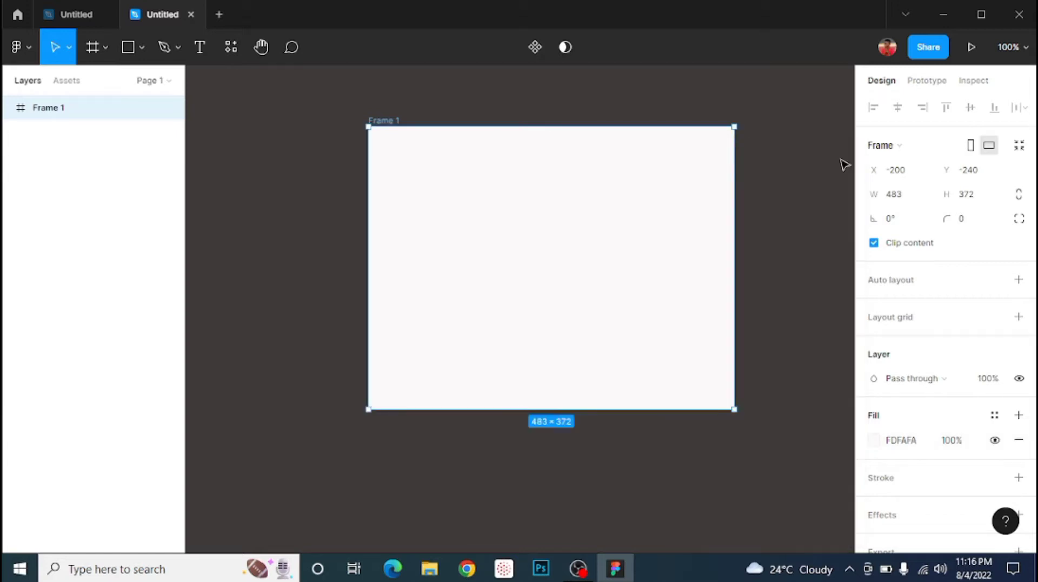
pyautogui.click(391, 565)
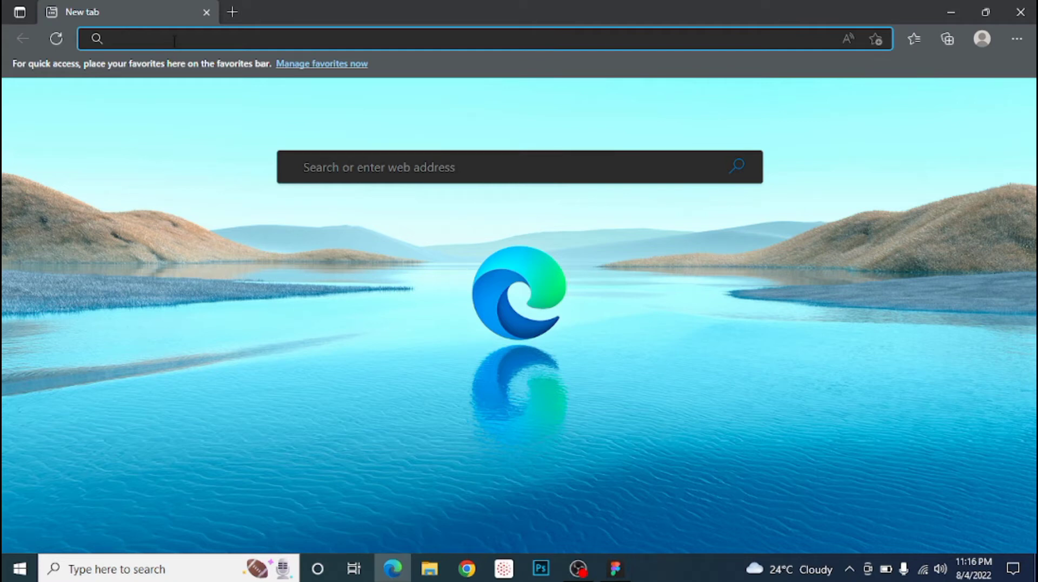
# Go to similarpng.com in a new Edge tab.
pyautogui.write('si')
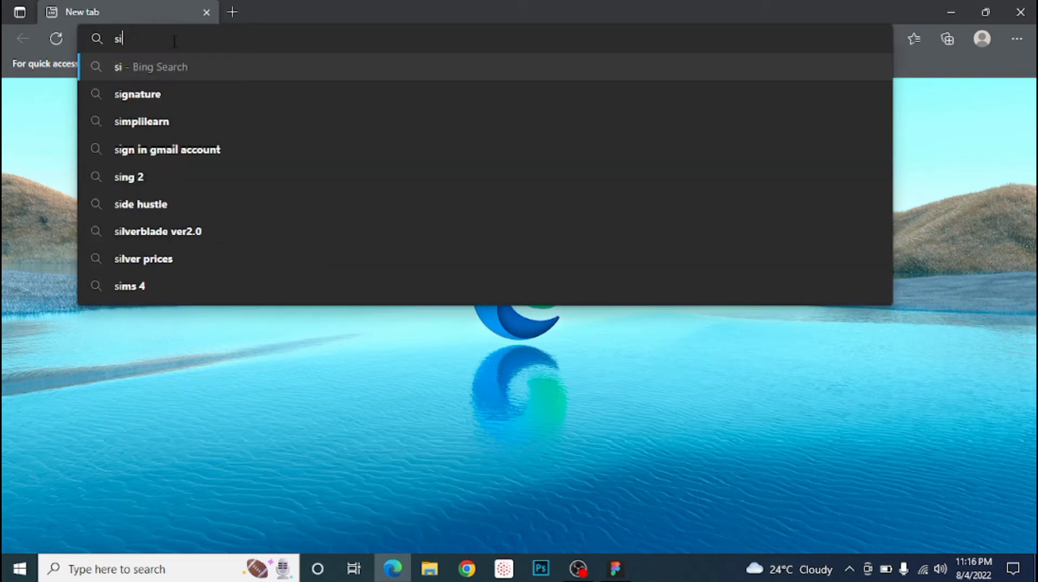
pyautogui.write('milar')
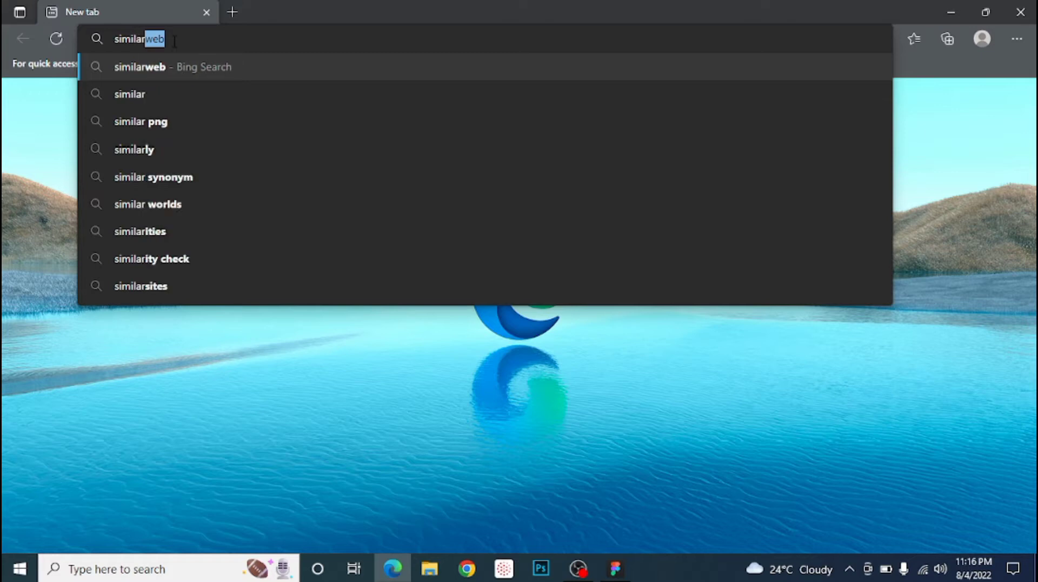
pyautogui.write('png')
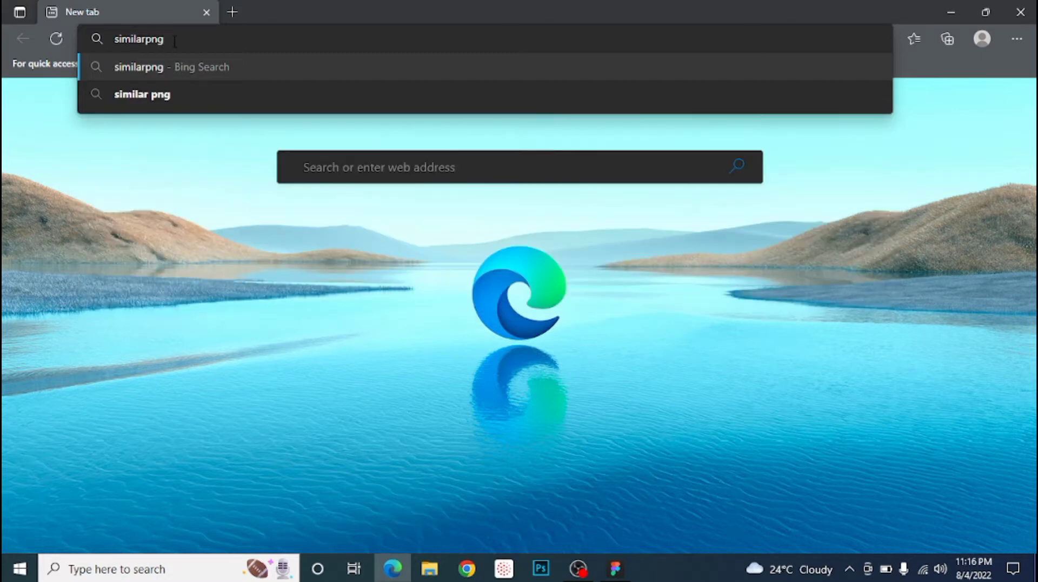
pyautogui.write('.com')
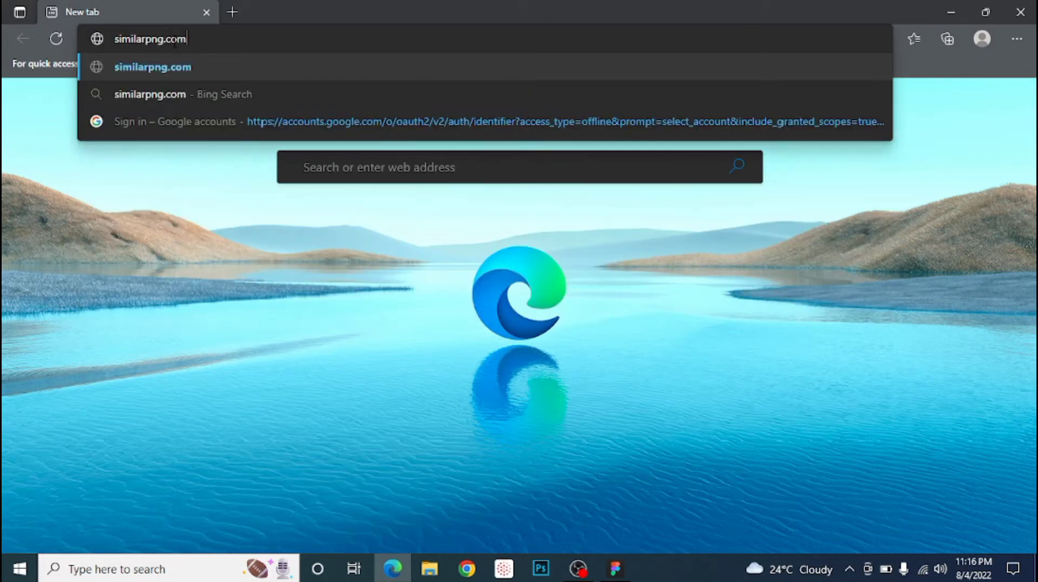
pyautogui.press('Return')
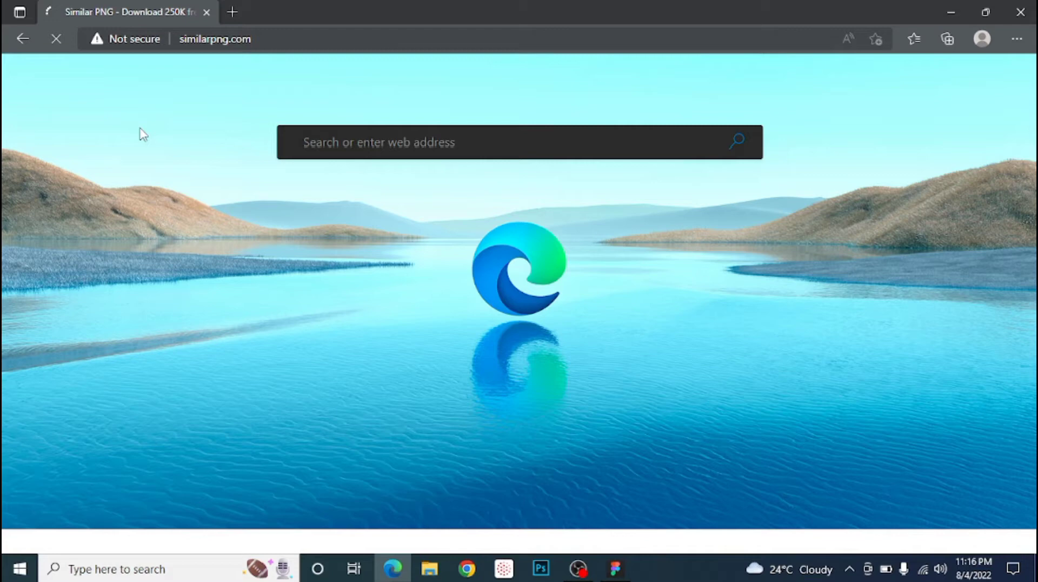
# Search SimilarPNG for 'green' images.
pyautogui.scroll(-10, 415, 319)
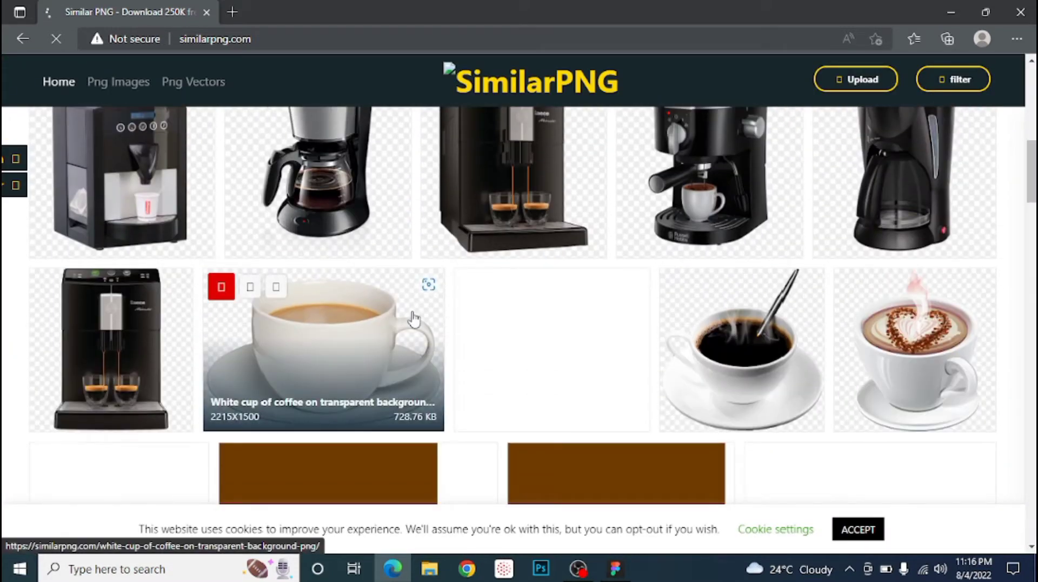
pyautogui.scroll(-4, 414, 320)
pyautogui.scroll(3, 363, 259)
pyautogui.scroll(10, 364, 259)
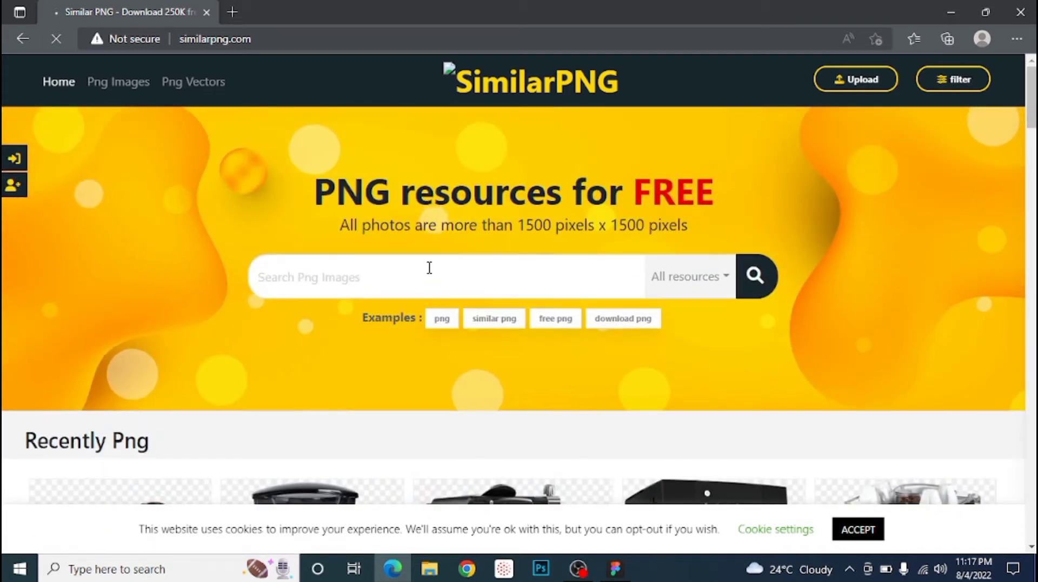
pyautogui.click(430, 268)
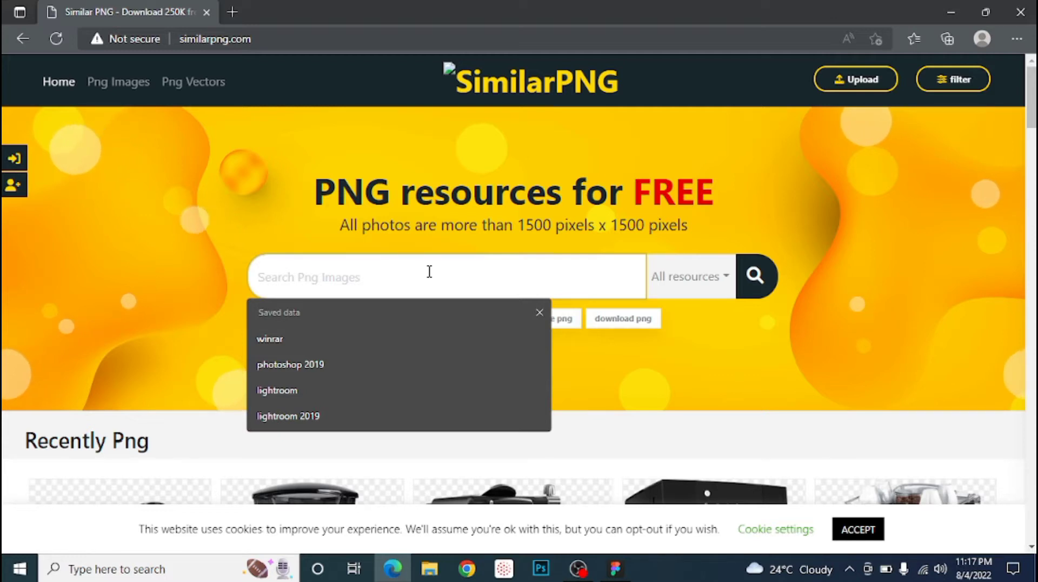
pyautogui.write('gree')
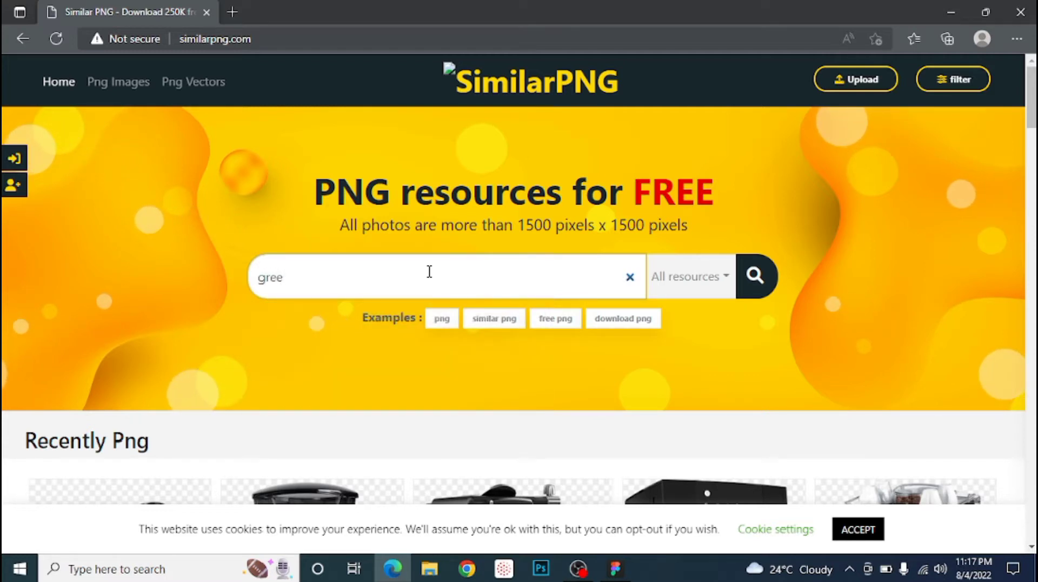
pyautogui.write('n')
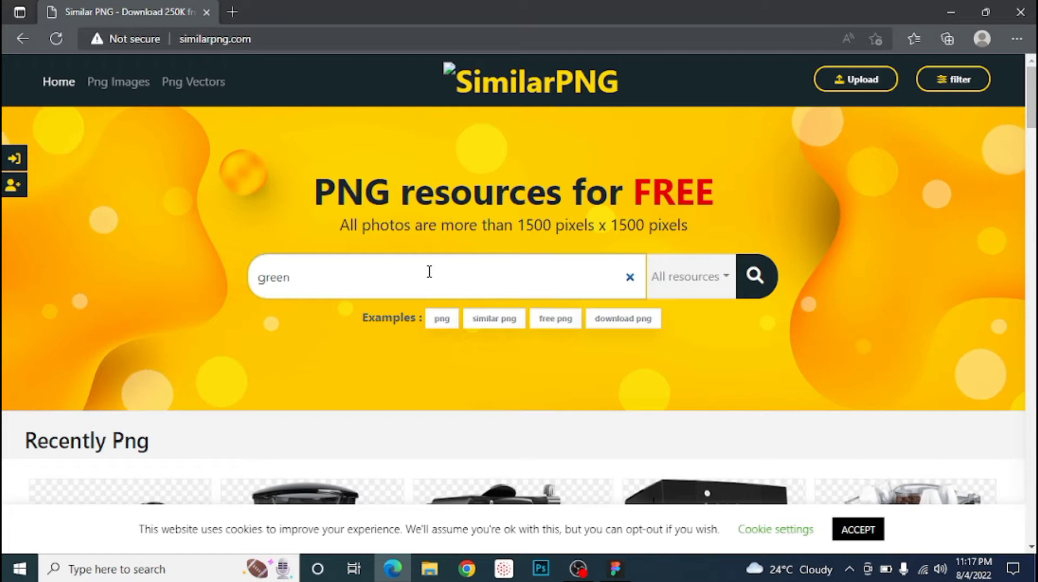
pyautogui.press('Return')
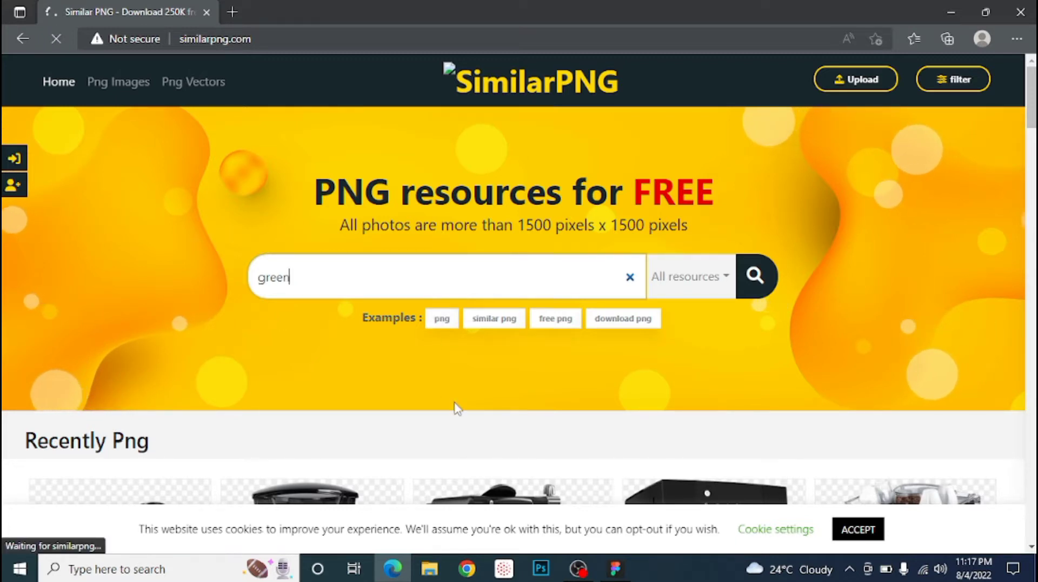
# Scroll the green results down to the 3D fresh watermelon with splash juice image.
pyautogui.scroll(-3, 479, 422)
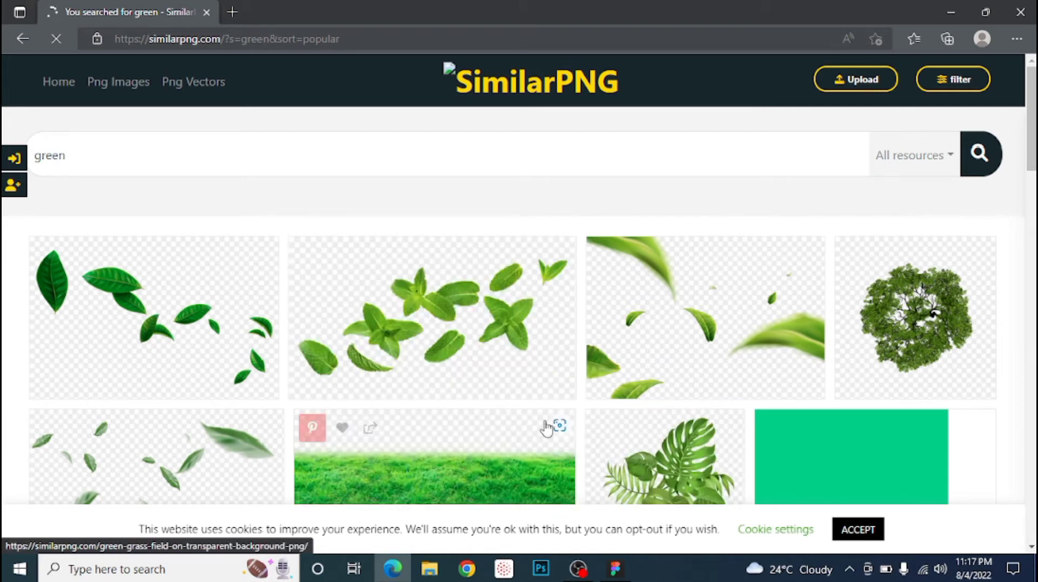
pyautogui.scroll(-5, 563, 457)
pyautogui.scroll(-6, 564, 458)
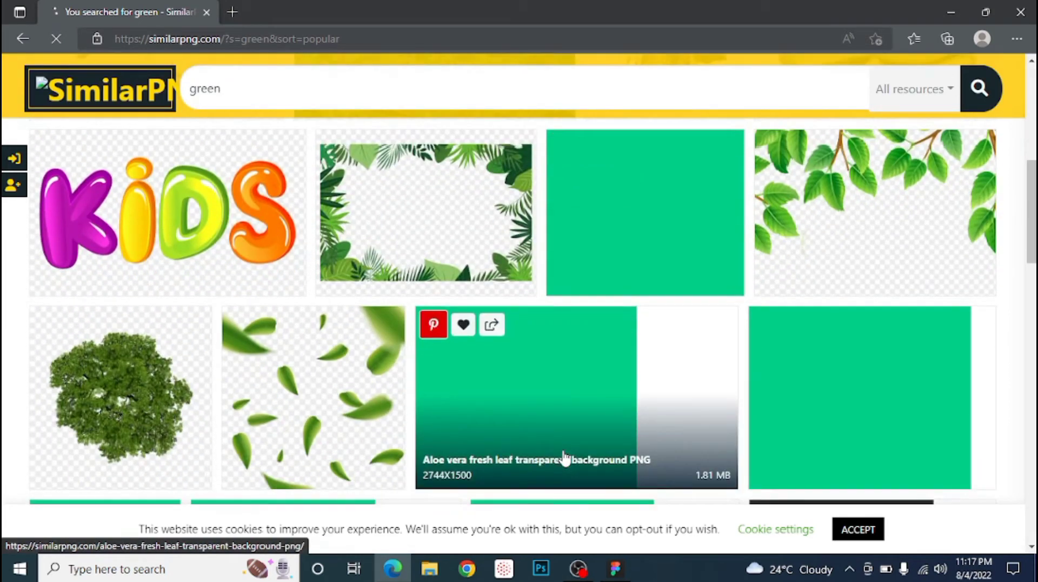
pyautogui.scroll(-3, 565, 458)
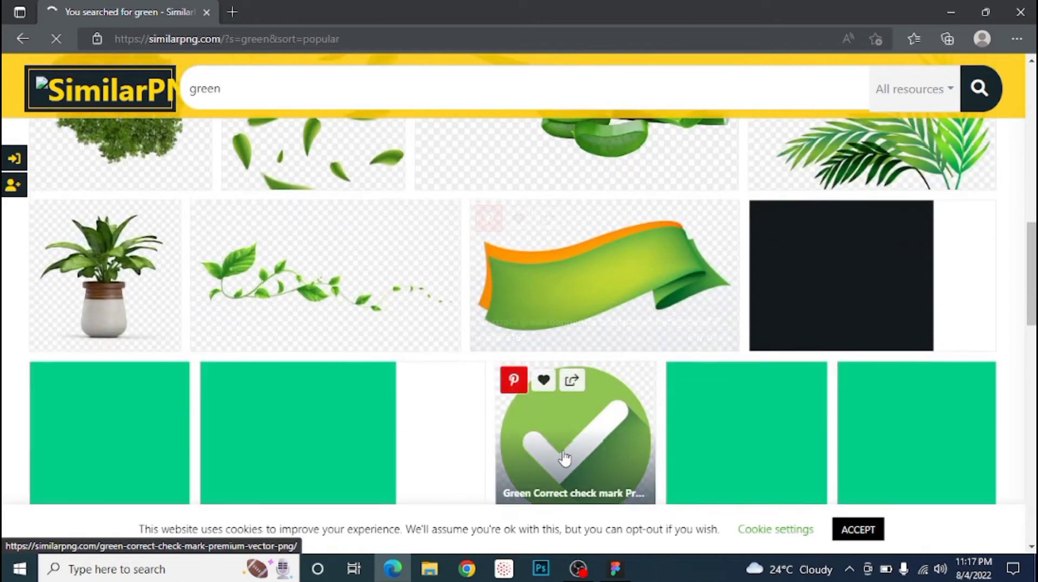
pyautogui.scroll(-4, 565, 459)
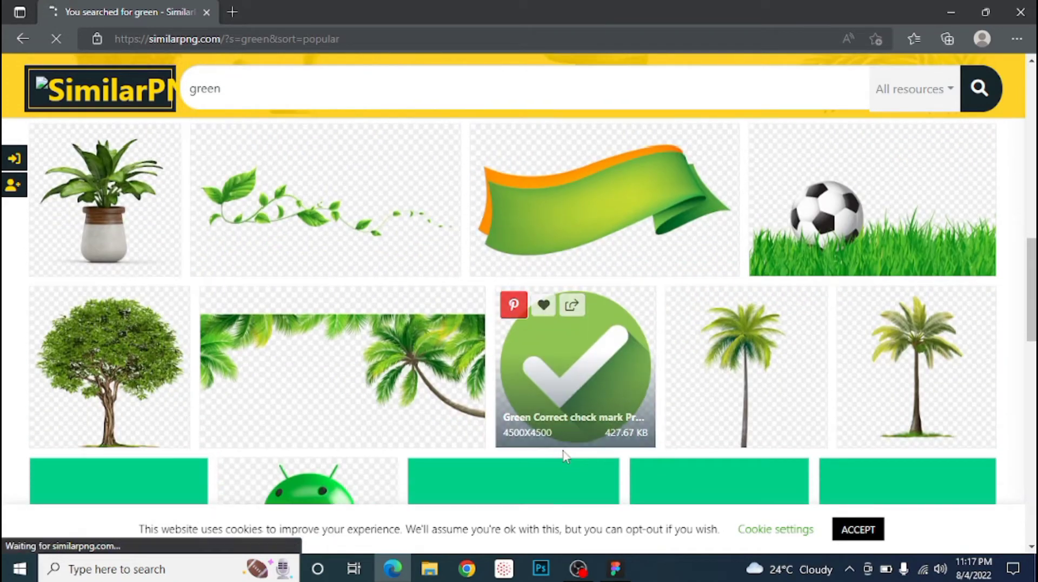
pyautogui.scroll(-3, 565, 459)
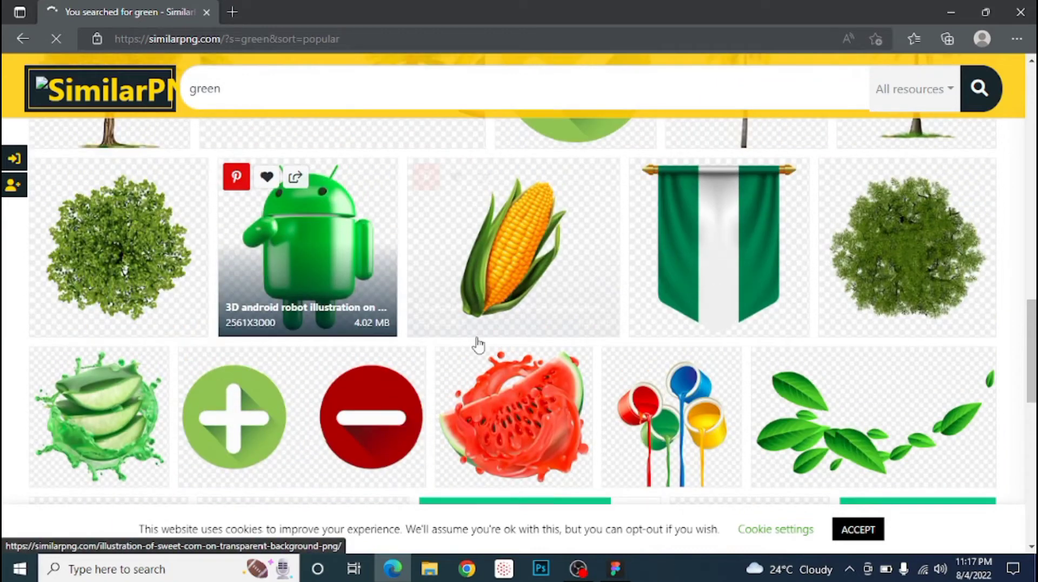
pyautogui.scroll(-3, 476, 343)
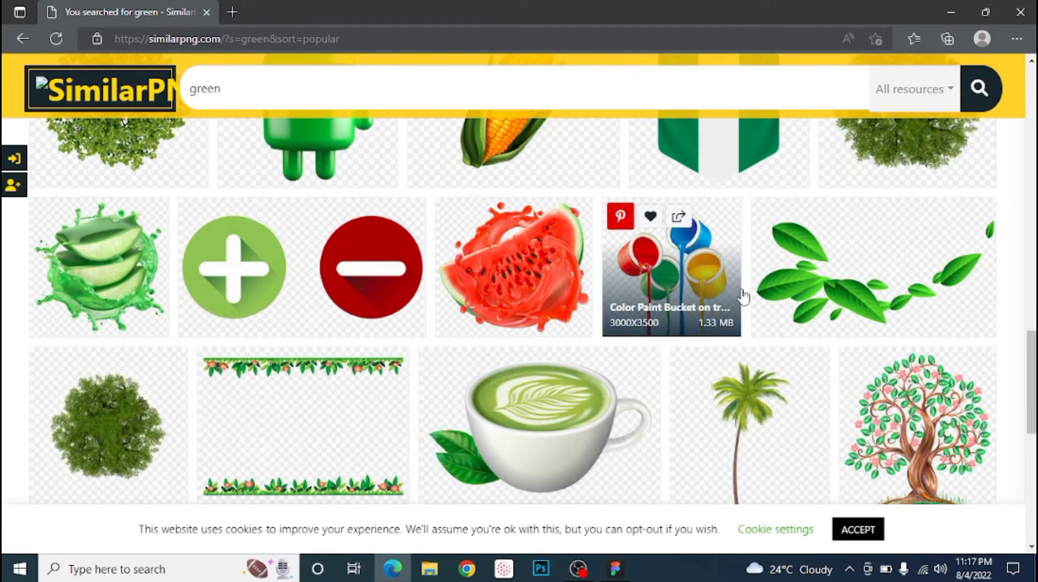
# Open the 3D fresh watermelon image, pass the reCAPTCHA and download its PNG.
pyautogui.click(543, 268)
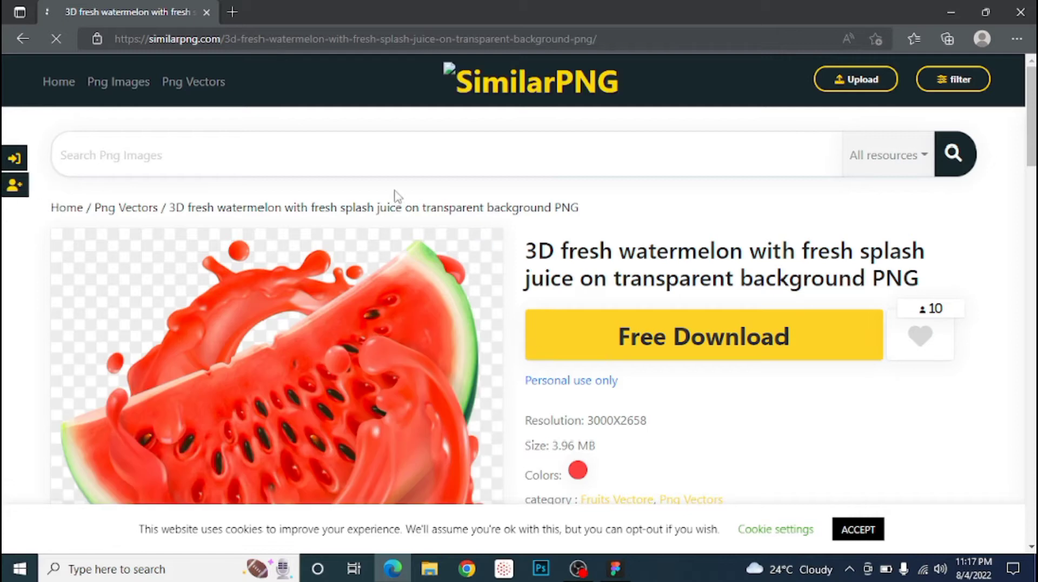
pyautogui.click(728, 338)
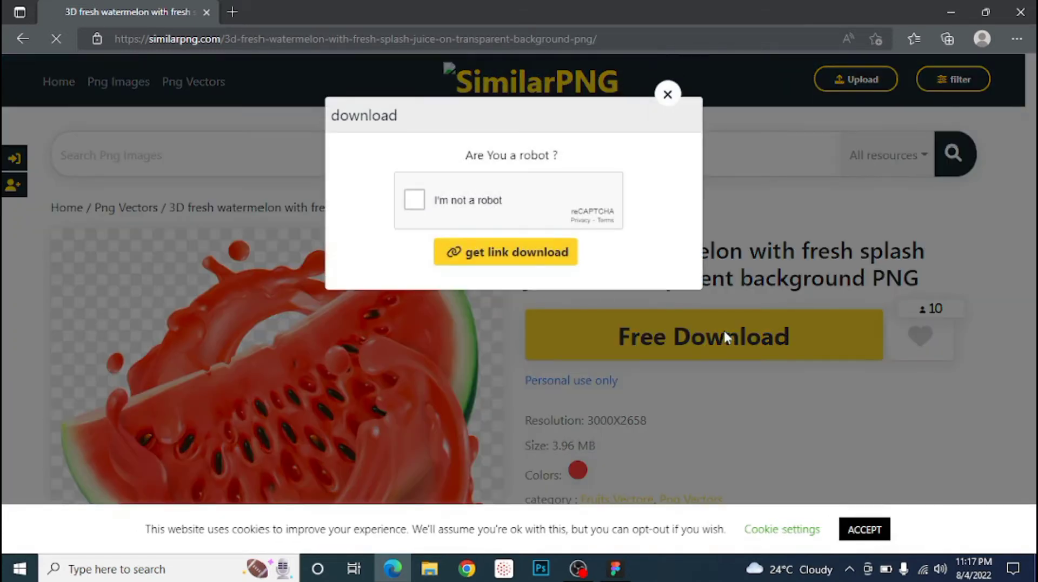
pyautogui.click(411, 203)
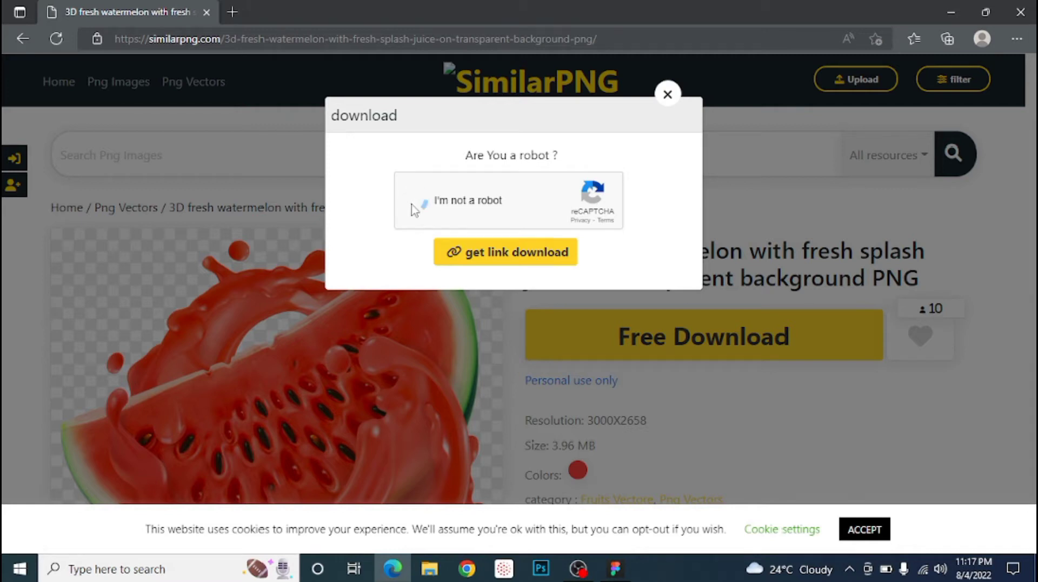
pyautogui.click(475, 259)
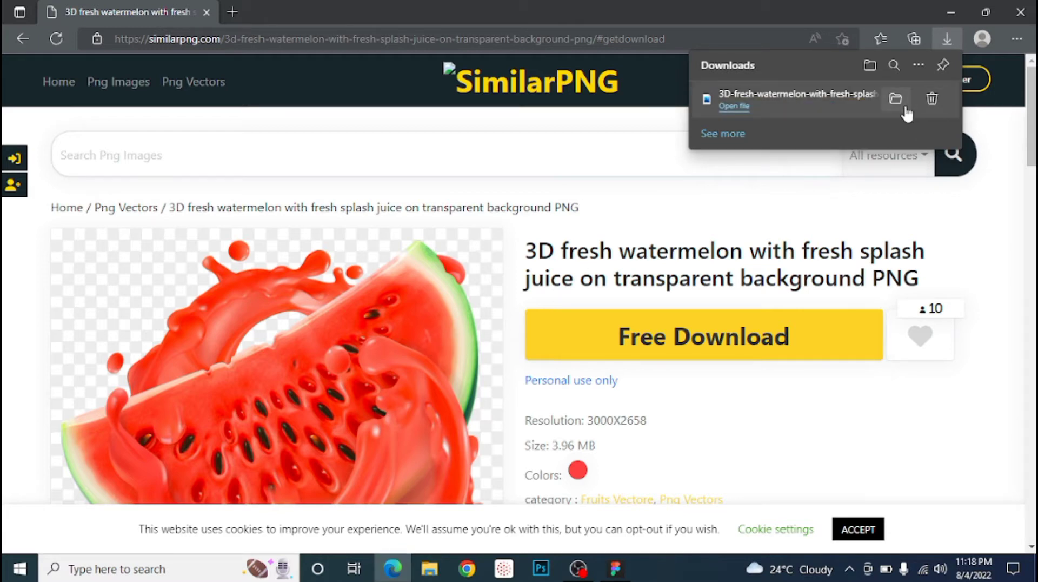
# Drag the downloaded watermelon PNG from the Downloads folder into Figma's Frame 1.
pyautogui.click(903, 106)
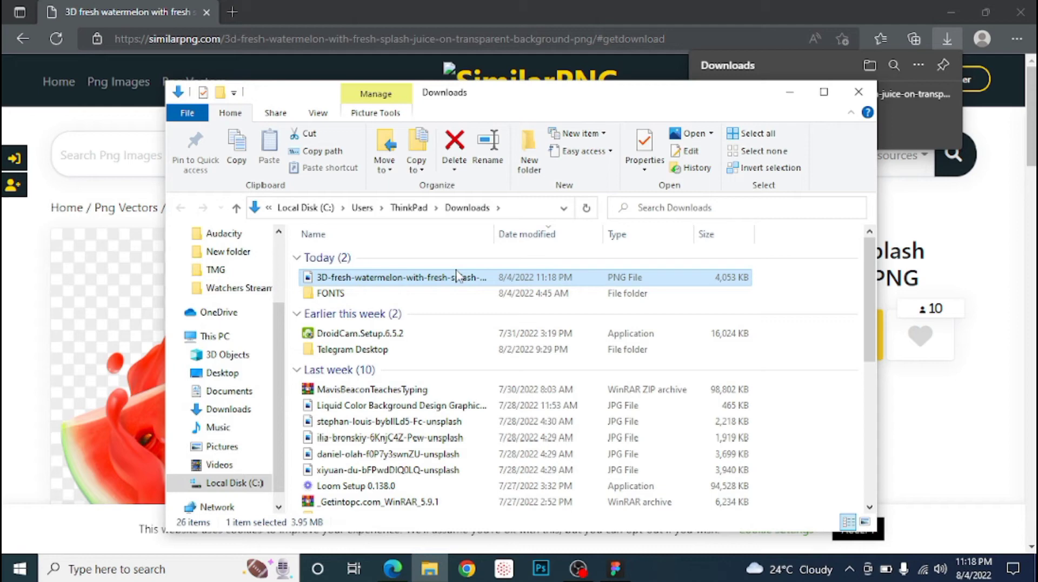
pyautogui.rightClick(453, 278)
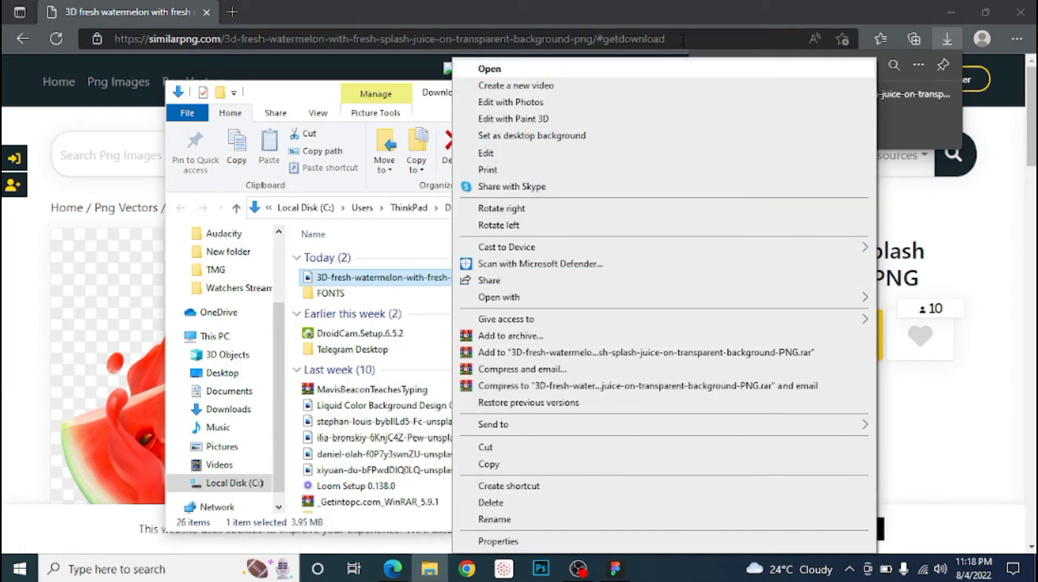
pyautogui.click(705, 17)
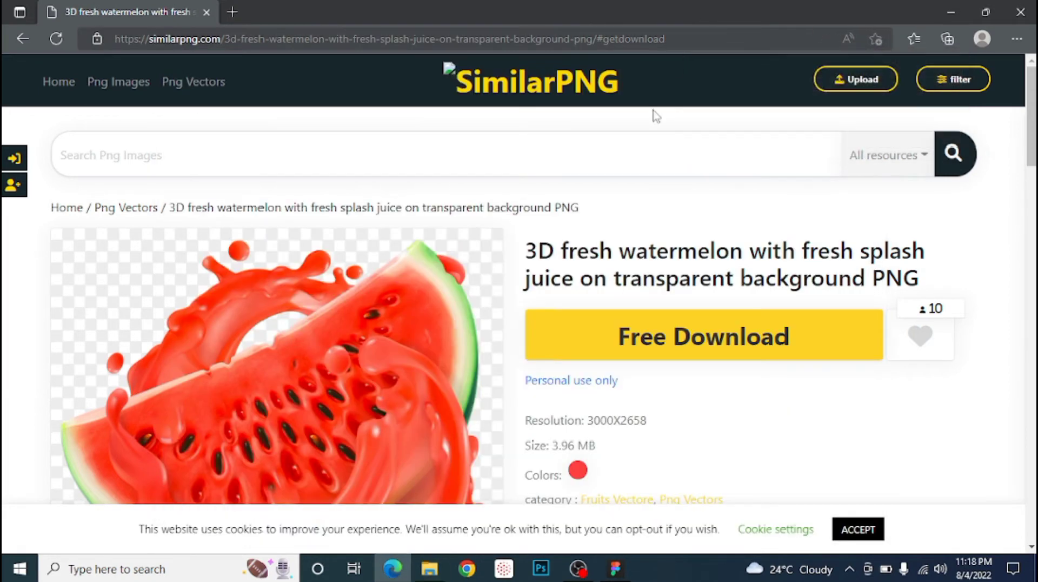
pyautogui.click(615, 568)
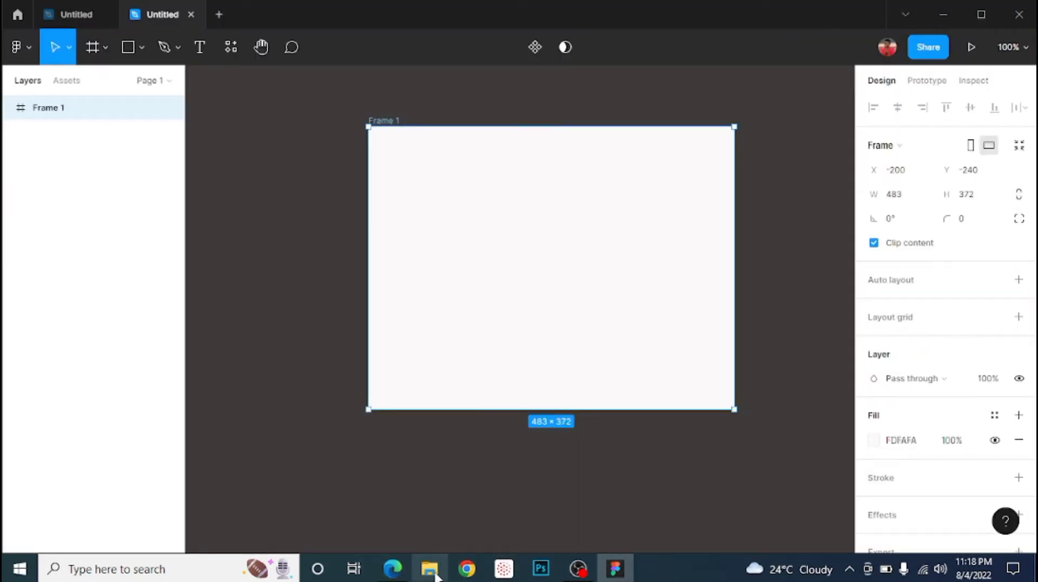
pyautogui.click(436, 574)
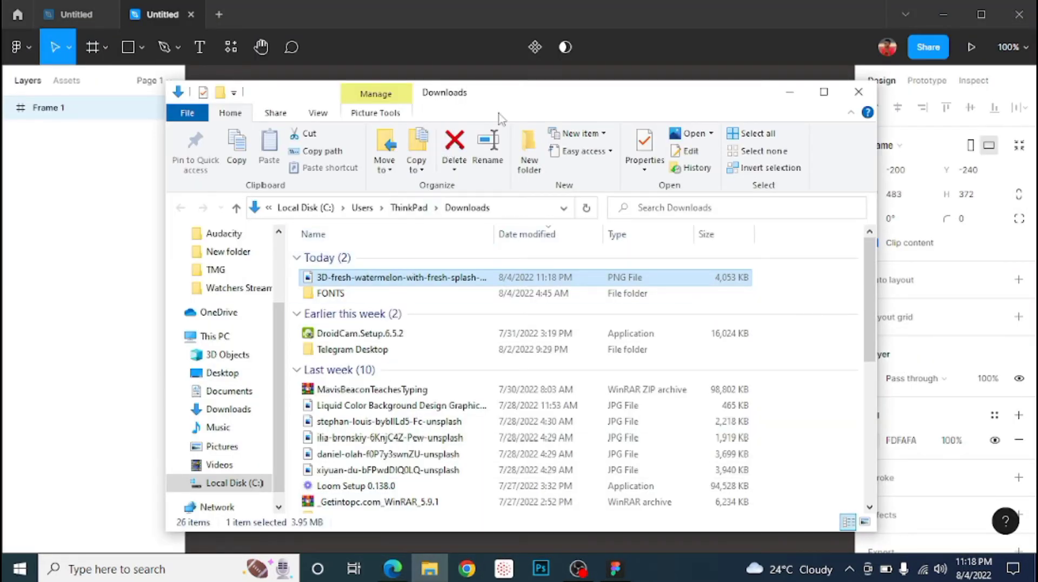
pyautogui.moveTo(526, 99); pyautogui.dragTo(305, 169)
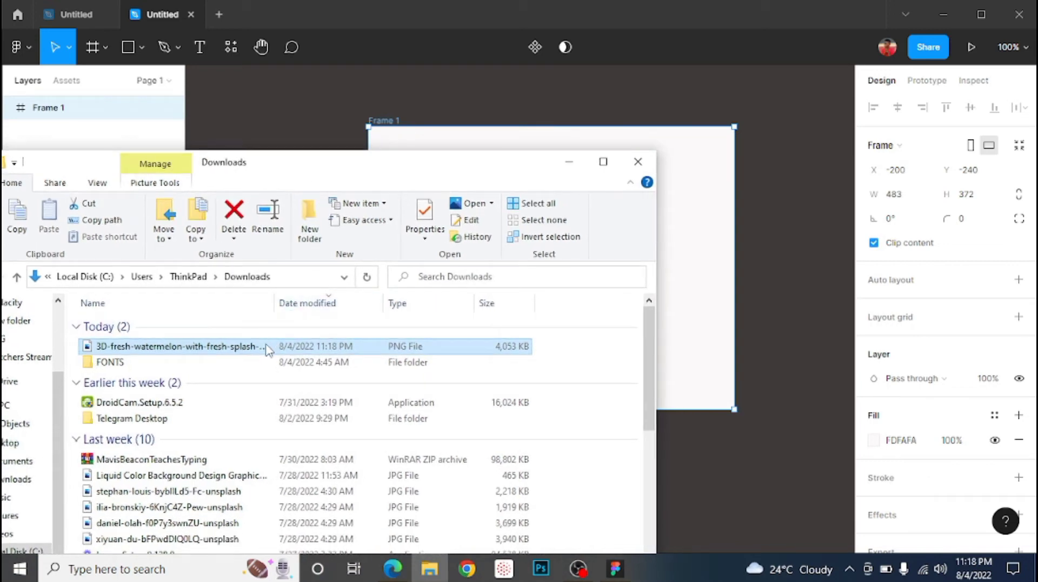
pyautogui.moveTo(267, 346); pyautogui.dragTo(505, 141)
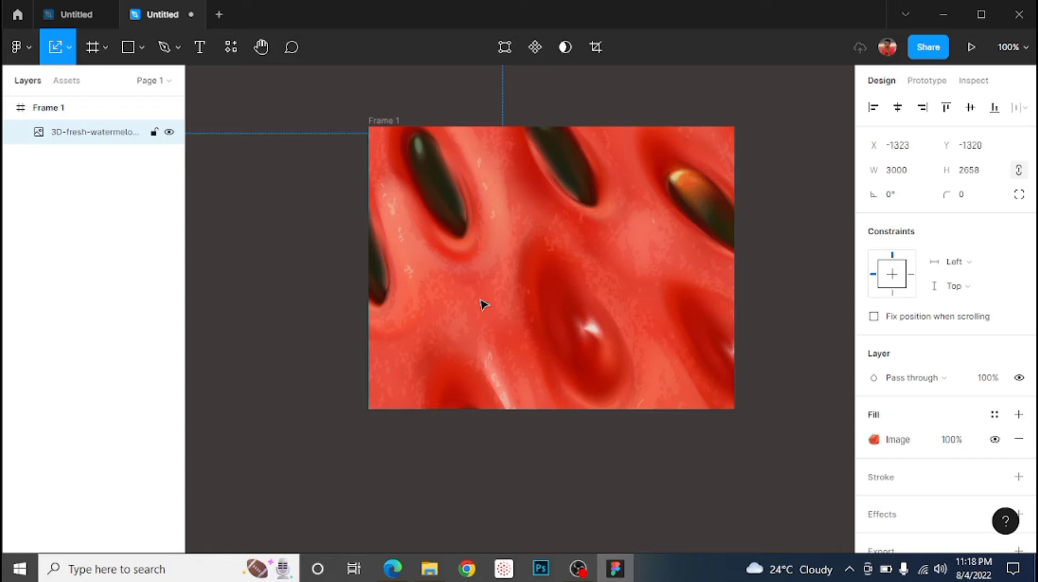
# Switch from the Move tool to the Scale tool (K) for proportional resizing.
pyautogui.keyDown('ctrl'); pyautogui.scroll(-4, 545, 338); pyautogui.keyUp('ctrl')
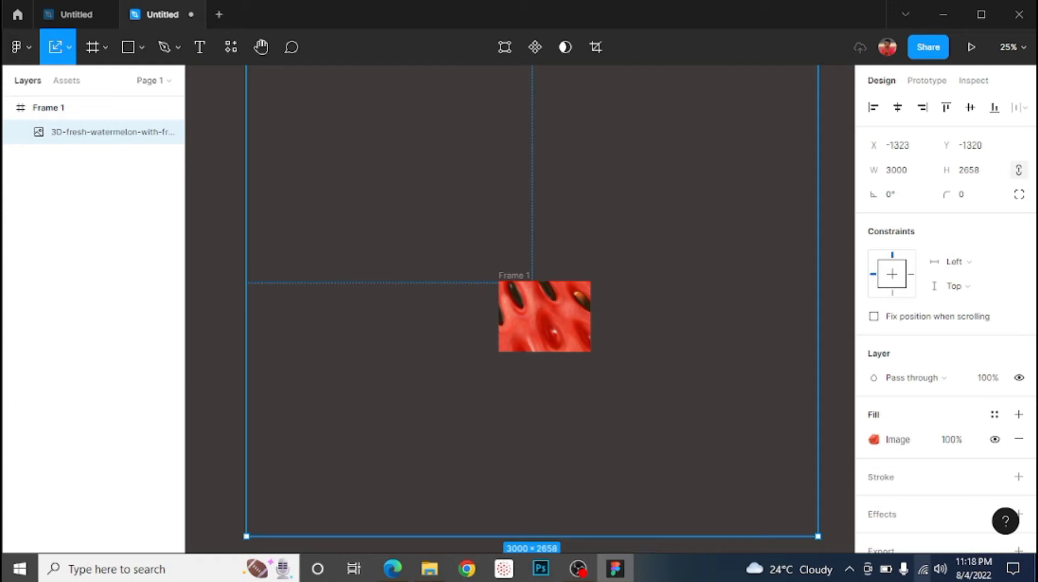
pyautogui.press('v')
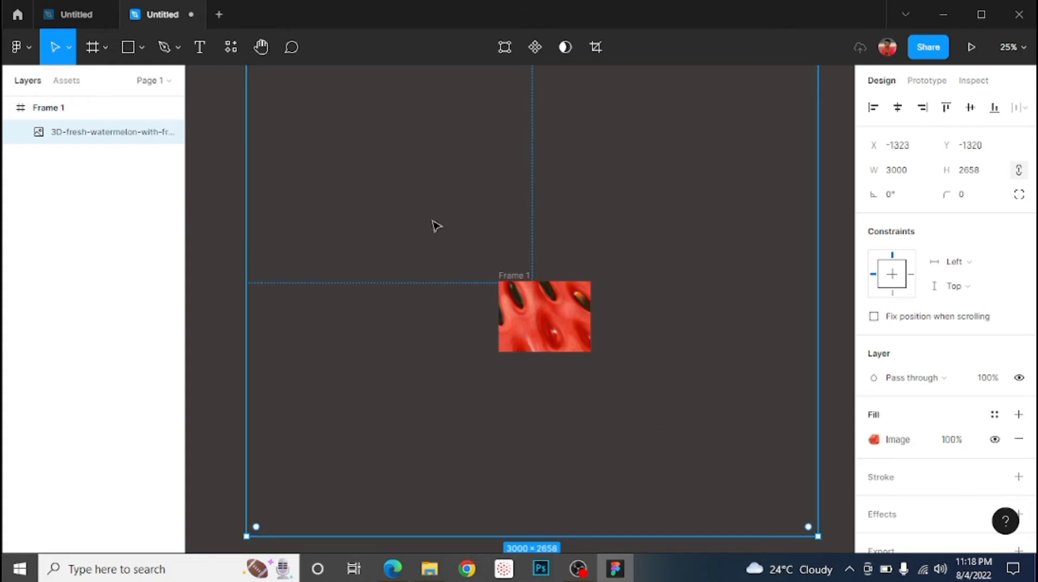
pyautogui.click(73, 47)
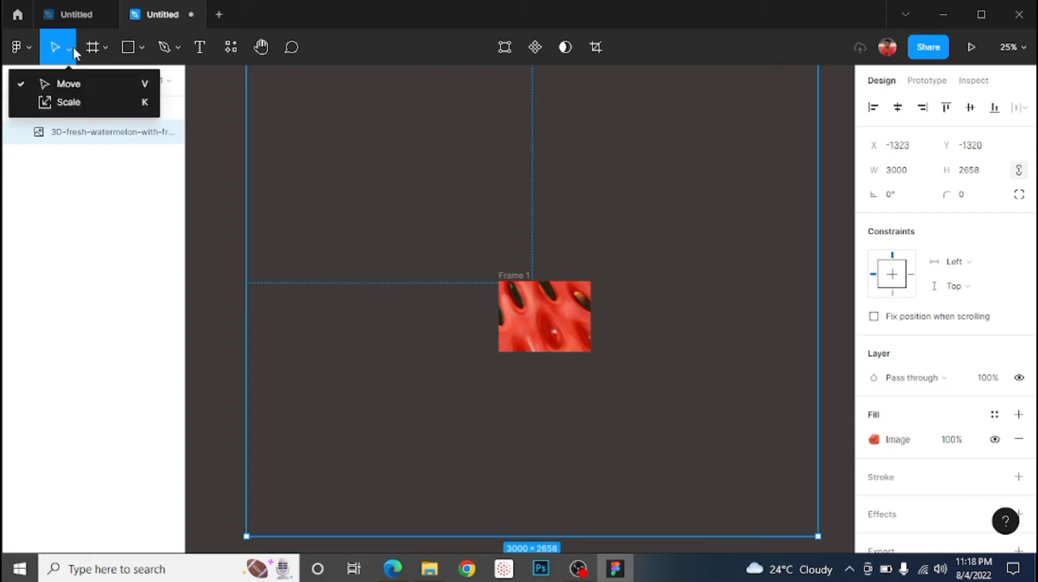
pyautogui.click(96, 103)
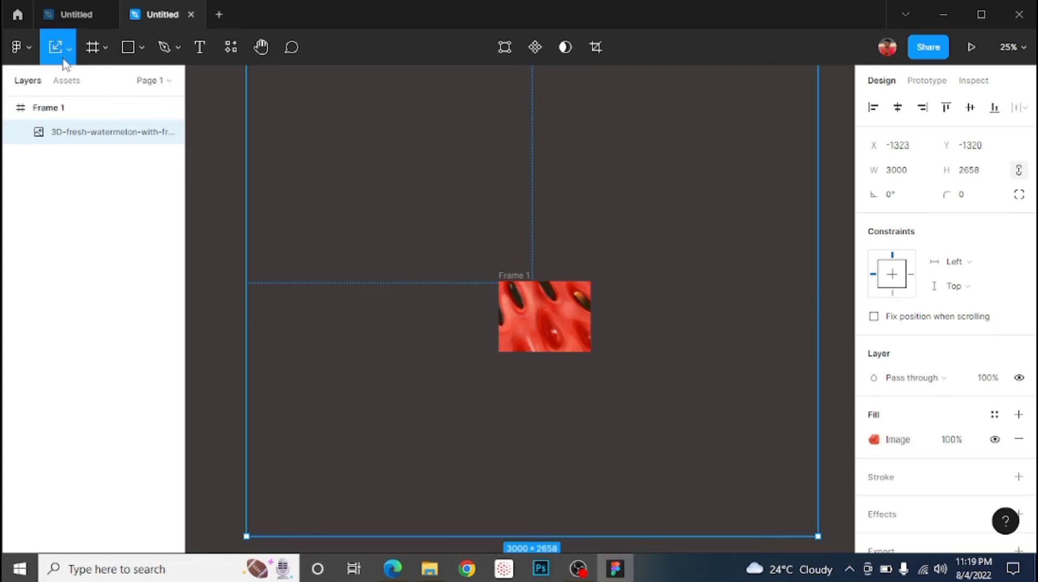
pyautogui.click(69, 45)
pyautogui.click(90, 86)
pyautogui.click(71, 50)
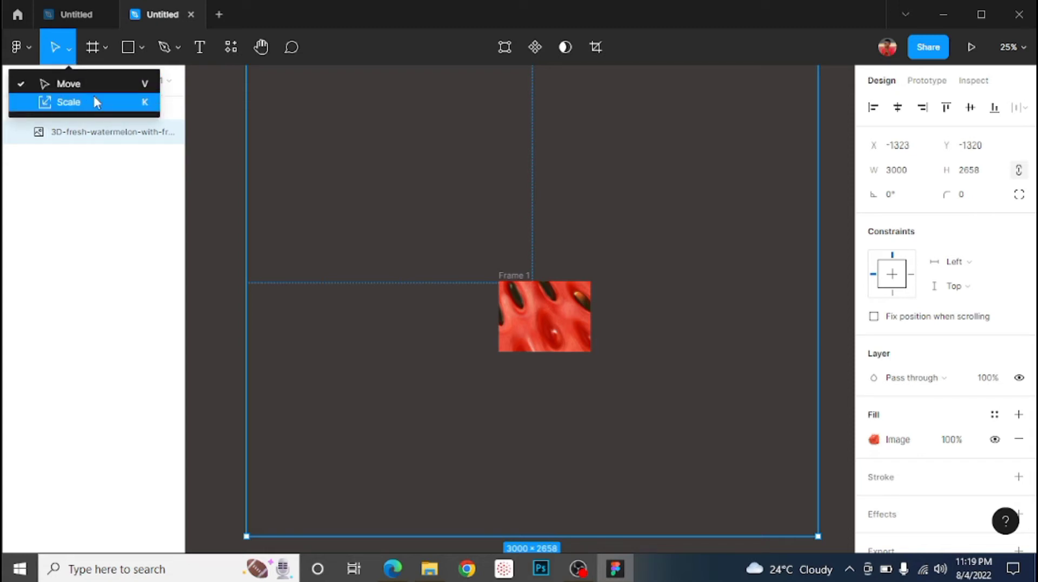
pyautogui.click(95, 102)
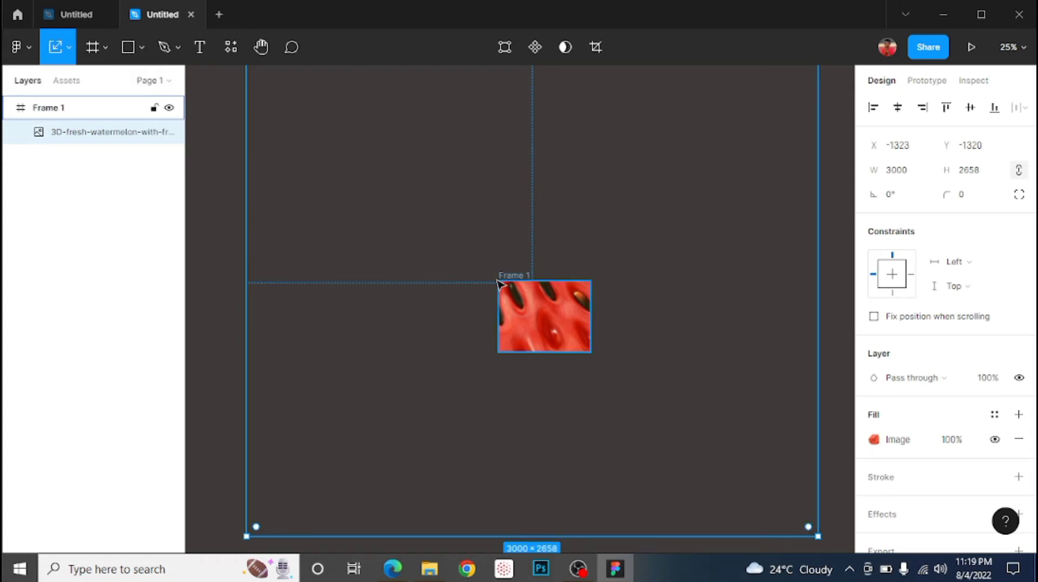
# Scale the watermelon image down from 3000×2658 to 283×250.74.
pyautogui.scroll(-3, 498, 282)
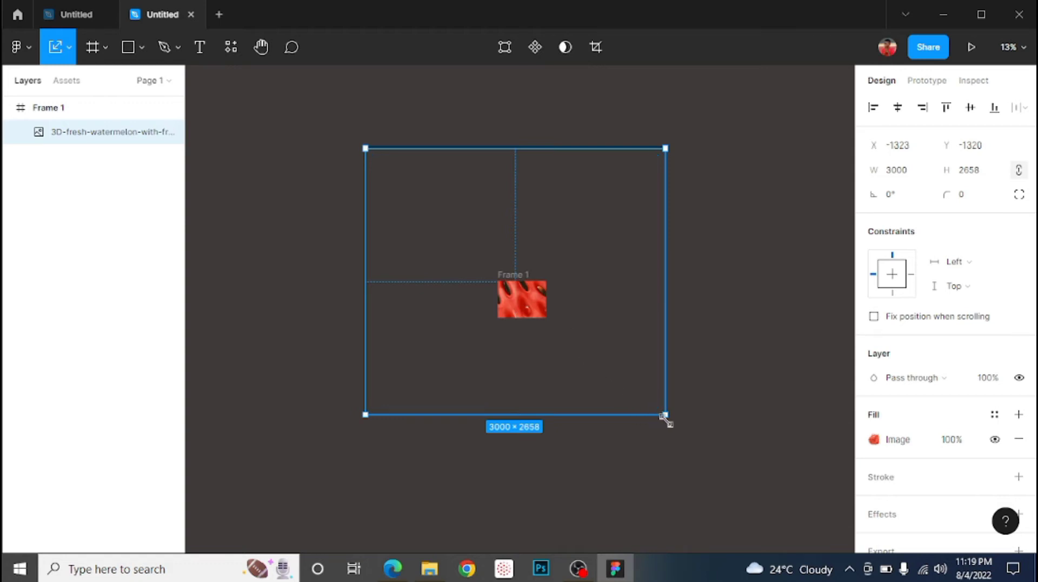
pyautogui.moveTo(666, 417); pyautogui.dragTo(521, 282)
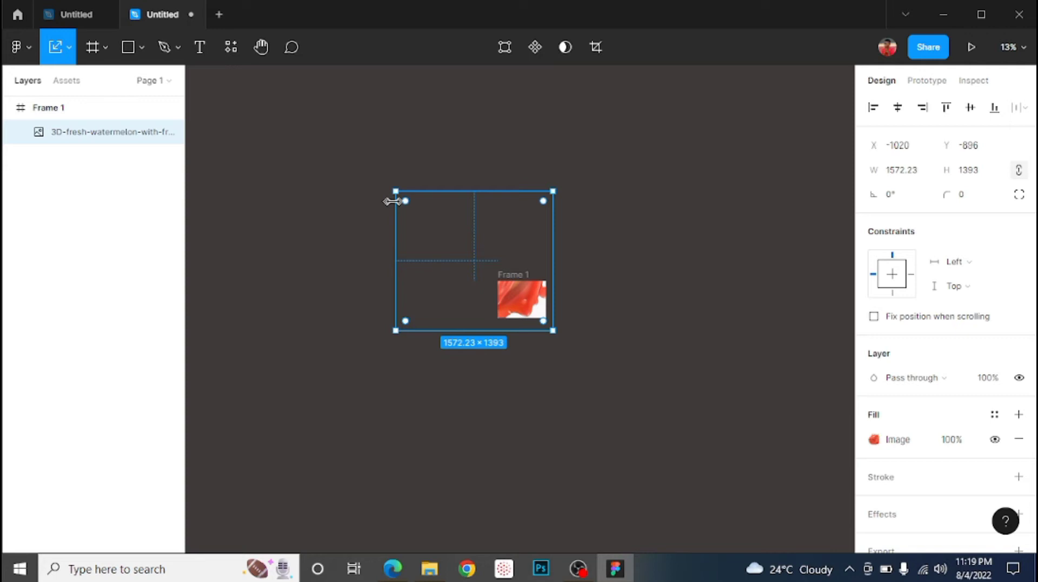
pyautogui.moveTo(395, 192); pyautogui.dragTo(520, 302)
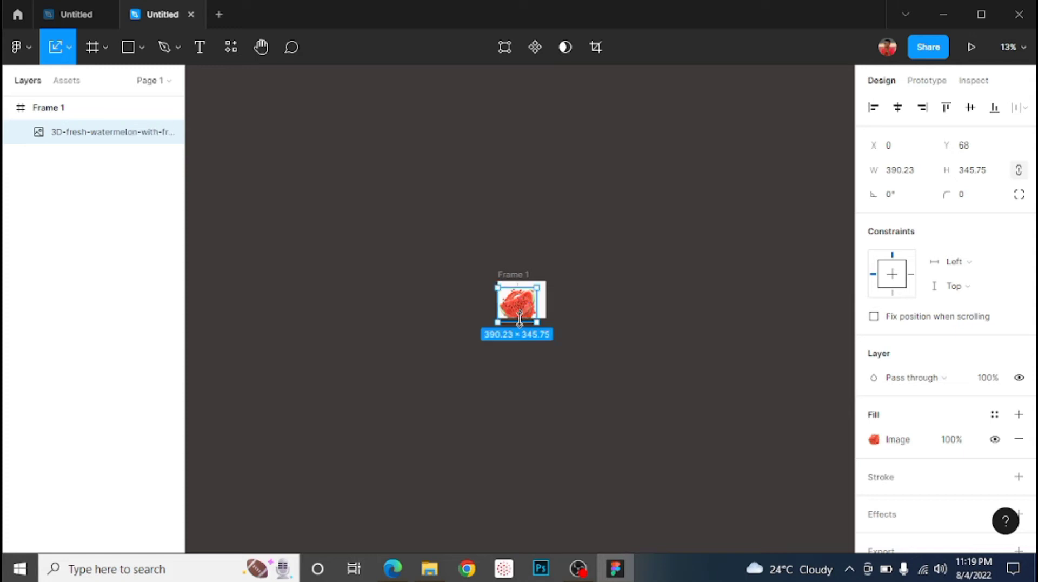
pyautogui.scroll(5, 524, 320)
pyautogui.scroll(6, 527, 325)
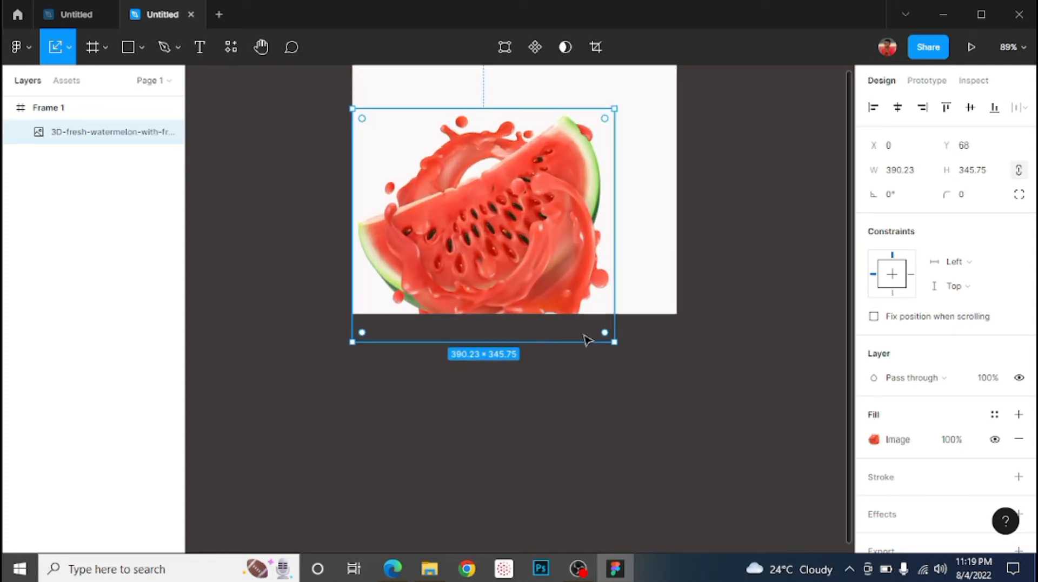
pyautogui.moveTo(615, 342); pyautogui.dragTo(543, 276)
# Centre the watermelon vertically and horizontally in Frame 1, at X 100, Y 61.
pyautogui.moveTo(431, 202); pyautogui.dragTo(478, 204)
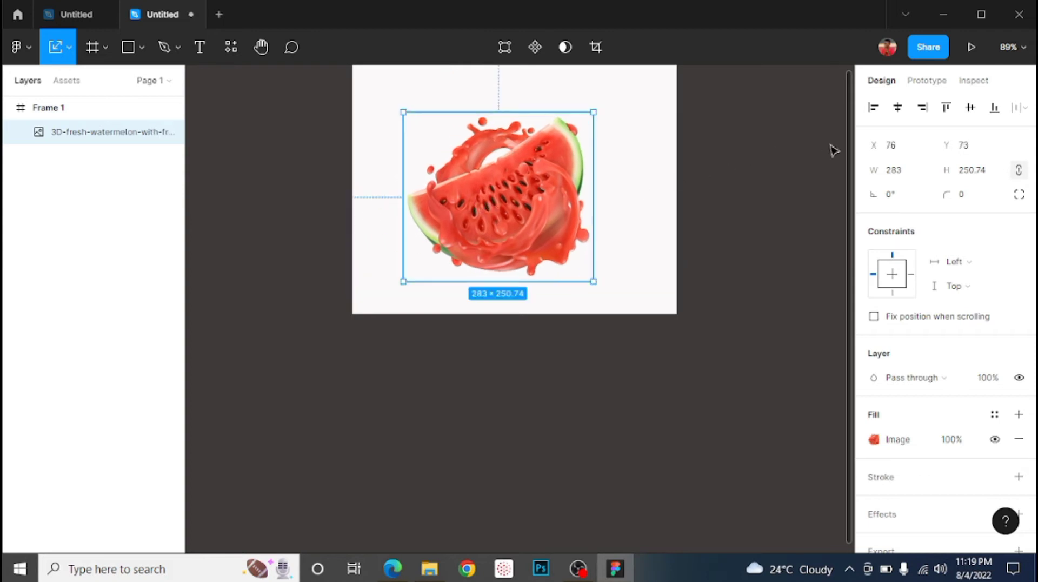
pyautogui.click(971, 108)
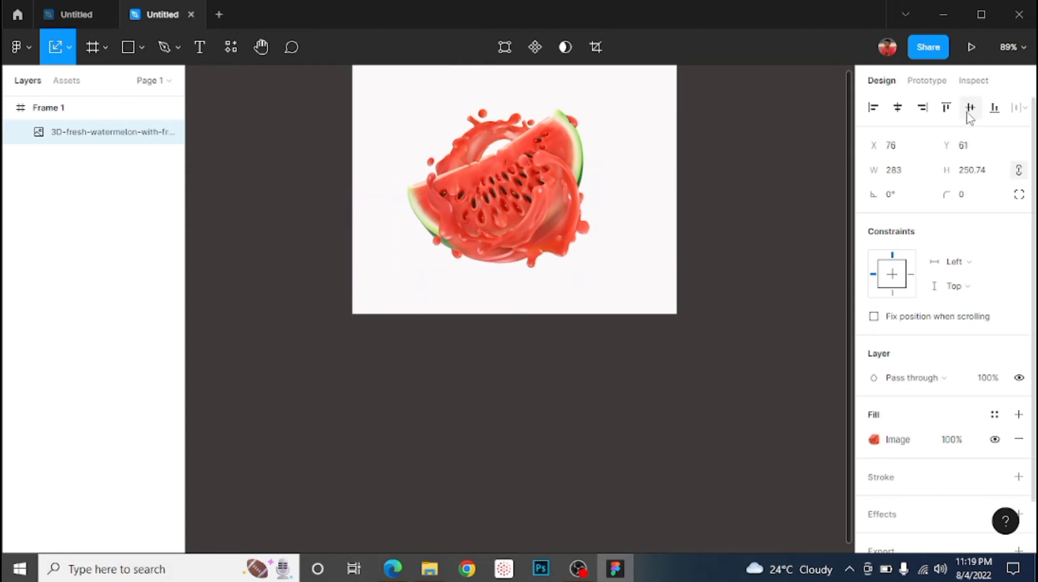
pyautogui.click(897, 108)
pyautogui.scroll(3, 621, 222)
pyautogui.scroll(-2, 621, 231)
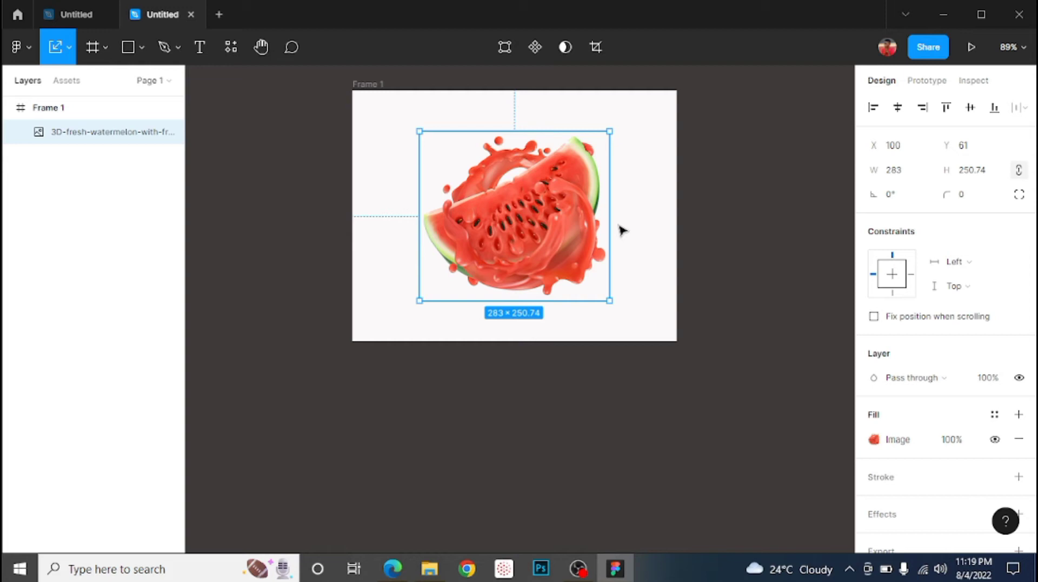
pyautogui.scroll(2, 622, 234)
pyautogui.scroll(3, 580, 232)
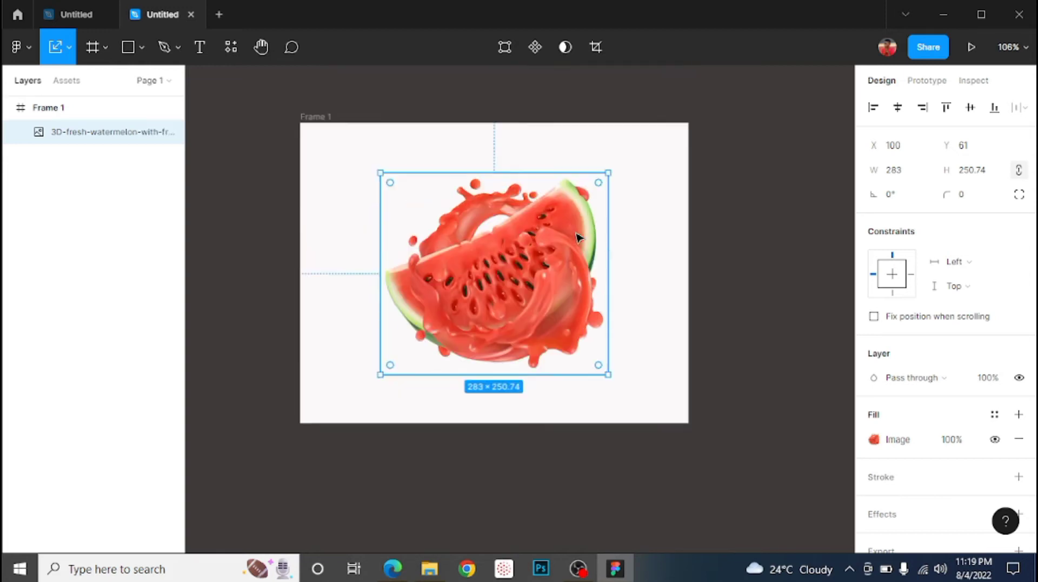
pyautogui.scroll(-1, 575, 260)
pyautogui.scroll(-2, 574, 271)
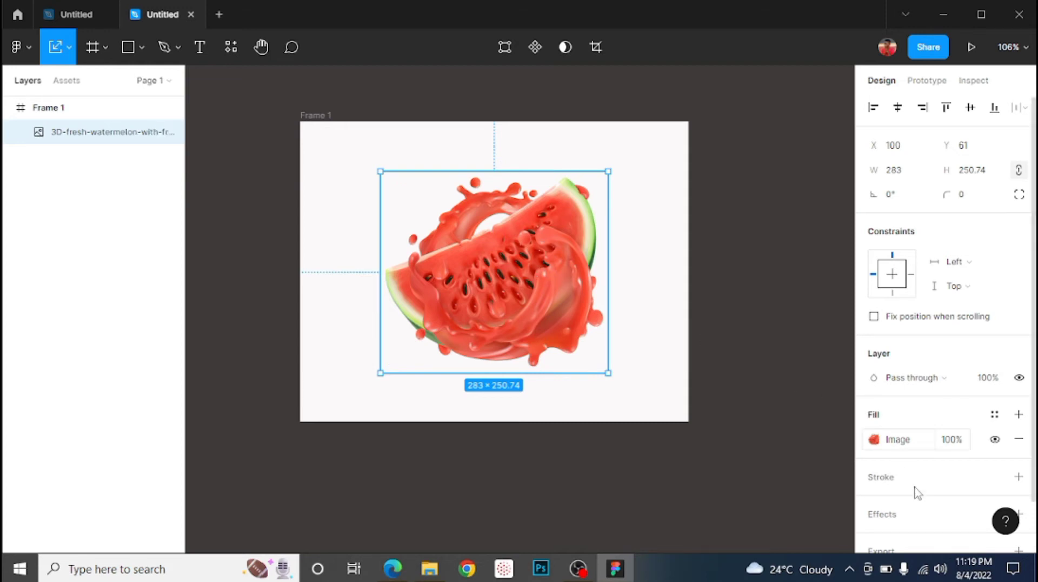
# Add a Drop shadow effect to the watermelon image.
pyautogui.scroll(-1, 917, 496)
pyautogui.click(872, 459)
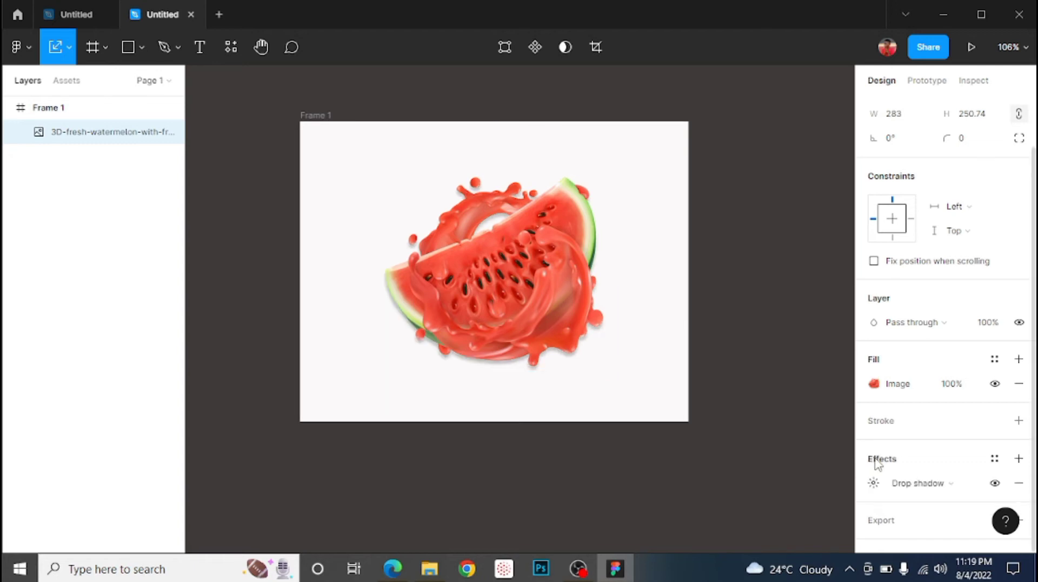
pyautogui.click(970, 491)
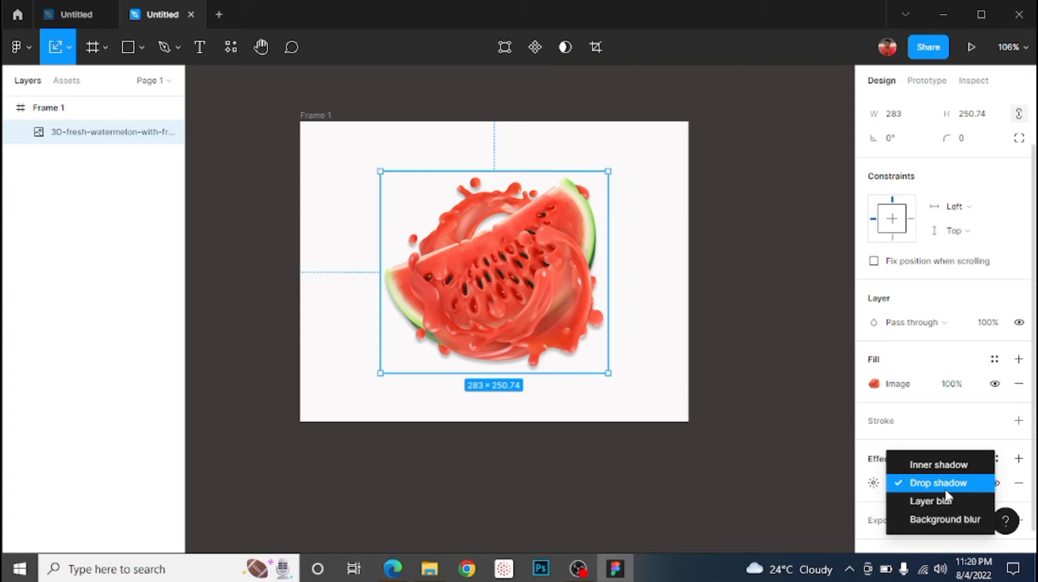
pyautogui.click(944, 486)
pyautogui.click(874, 483)
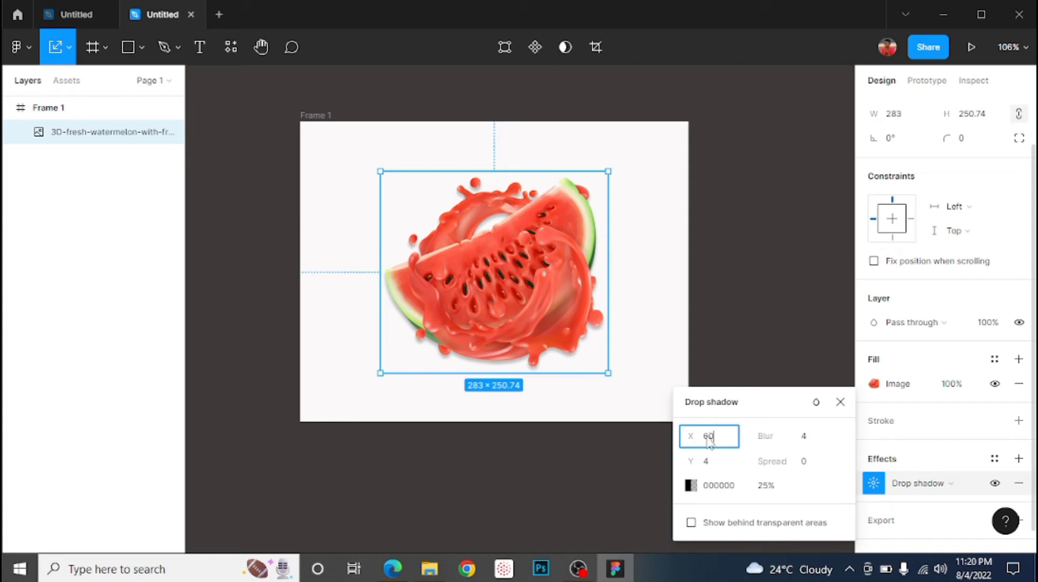
# Set the drop shadow to offset 60, 60, blur 70 and 10% black opacity.
pyautogui.click(721, 464)
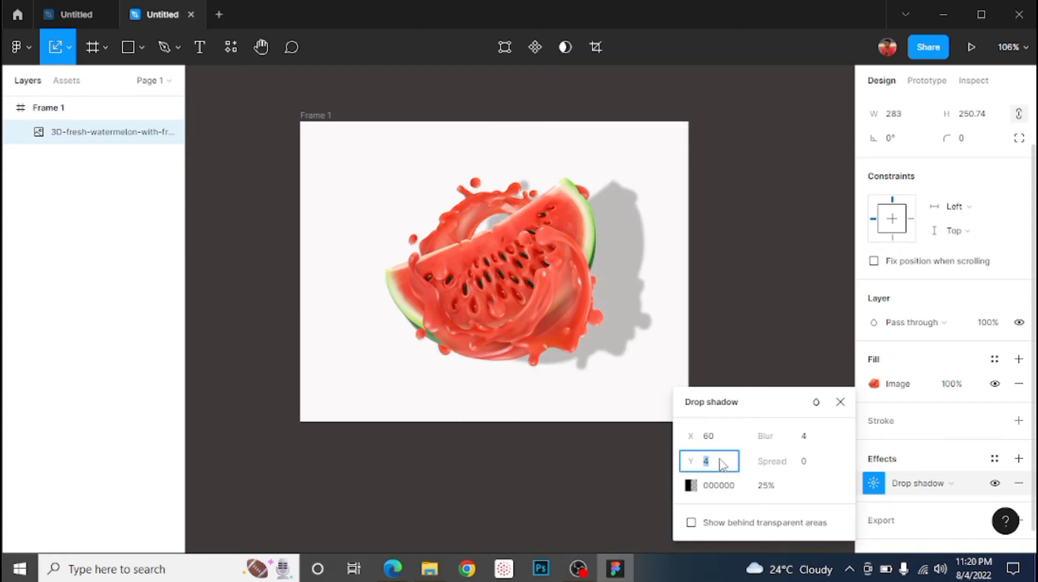
pyautogui.write('60')
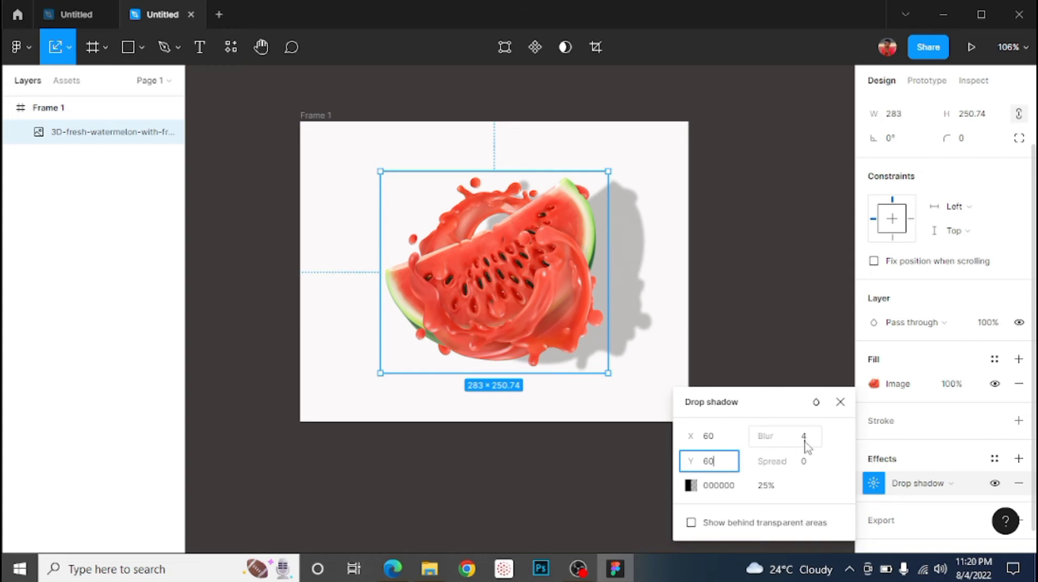
pyautogui.click(806, 443)
pyautogui.write('70')
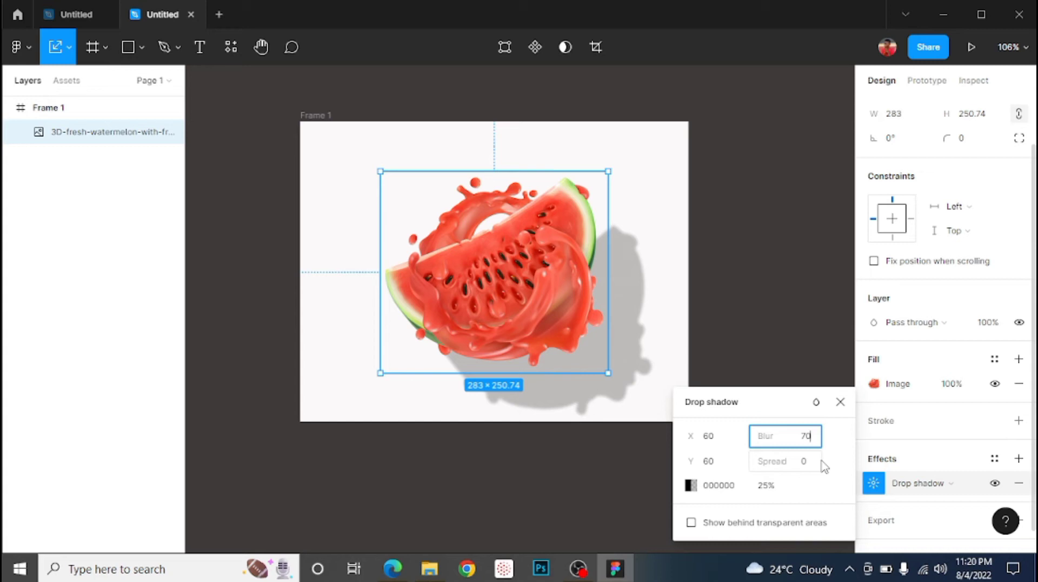
pyautogui.click(772, 490)
pyautogui.write('10')
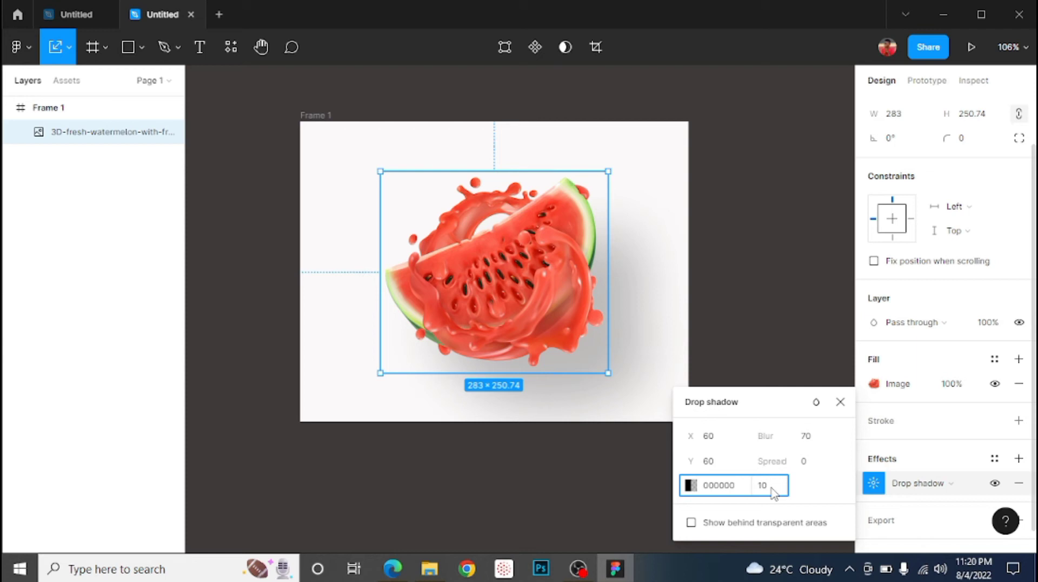
pyautogui.press('Return')
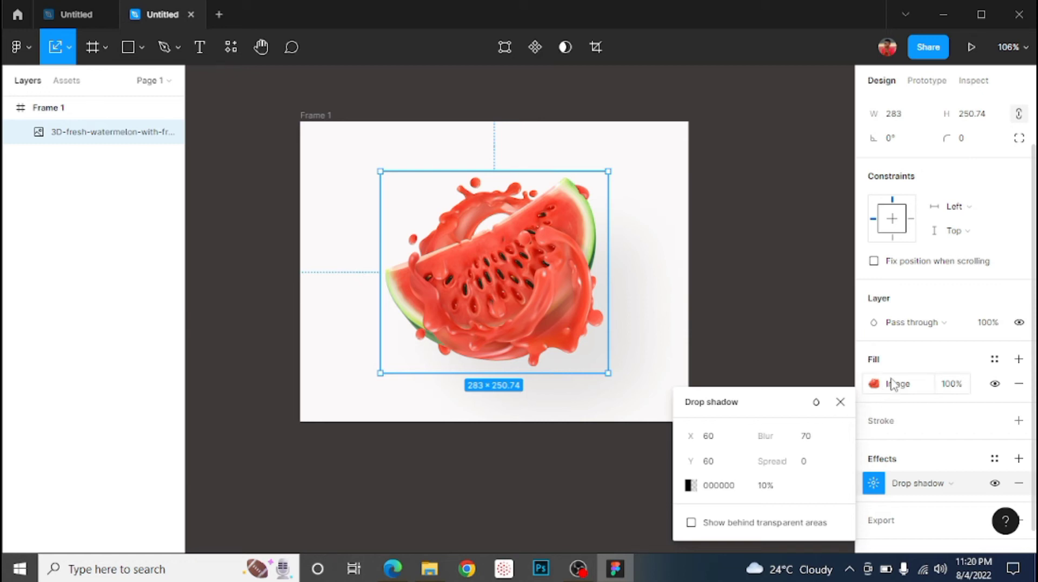
# Duplicate the watermelon image layer with Ctrl+D so two identical copies stack in Frame 1.
pyautogui.click(840, 402)
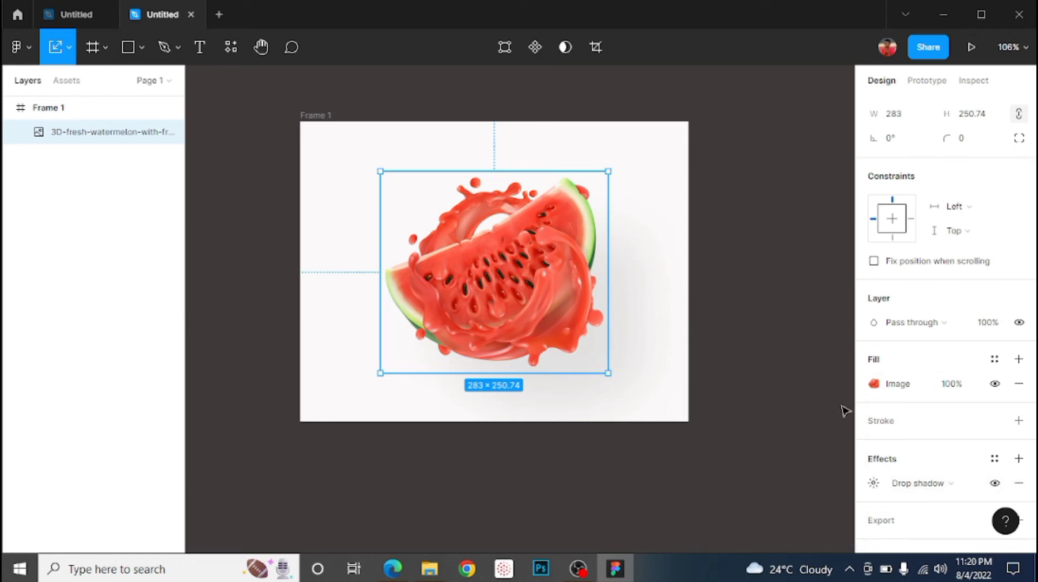
pyautogui.rightClick(522, 262)
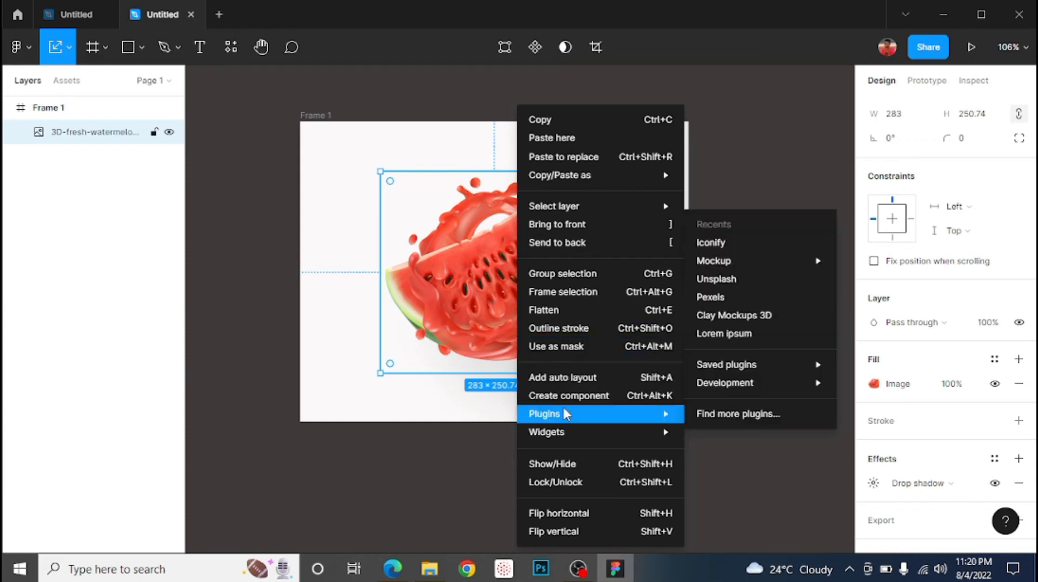
pyautogui.moveTo(539, 211)
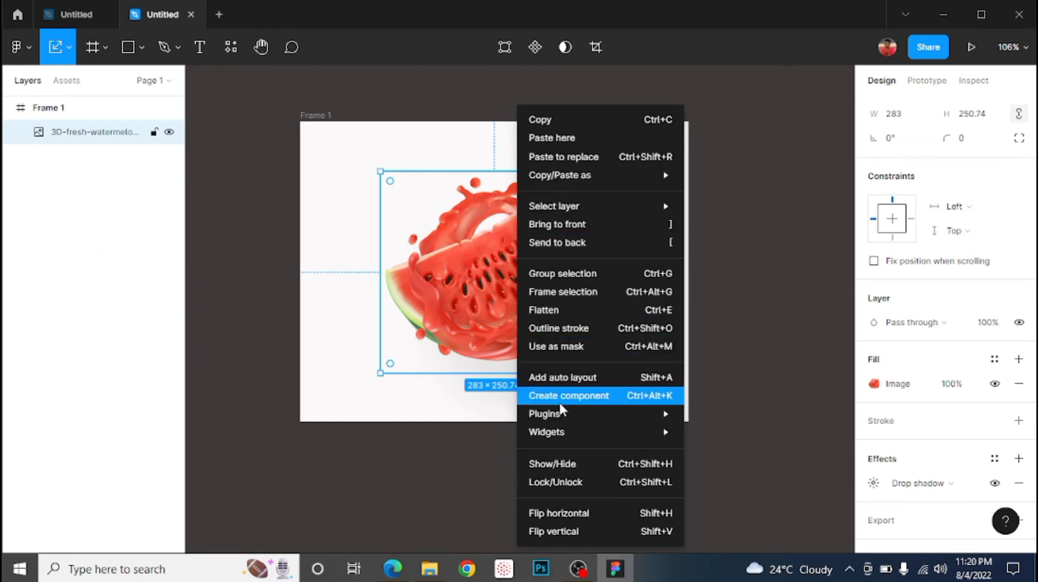
pyautogui.moveTo(577, 427)
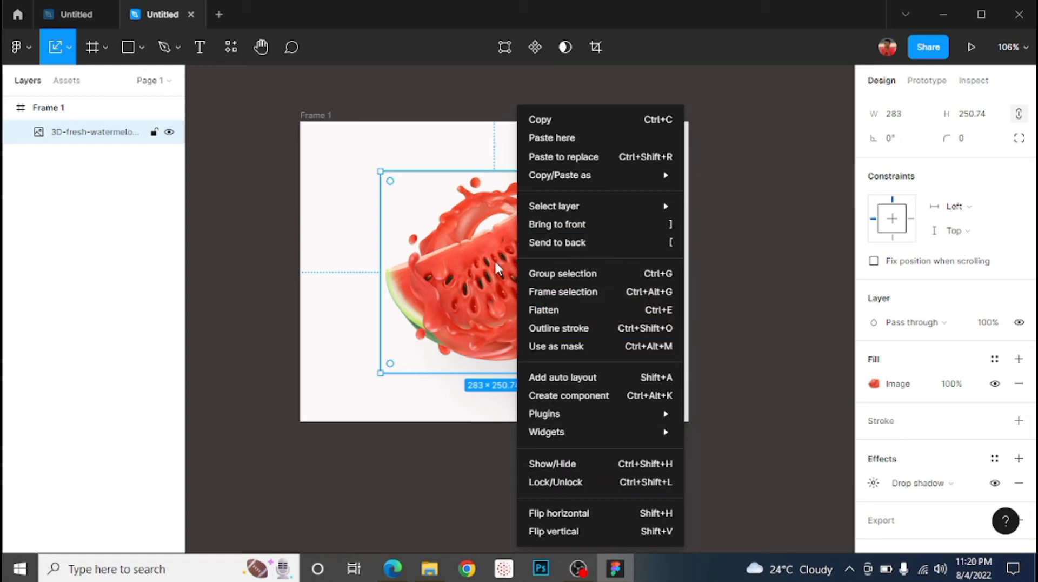
pyautogui.click(439, 245)
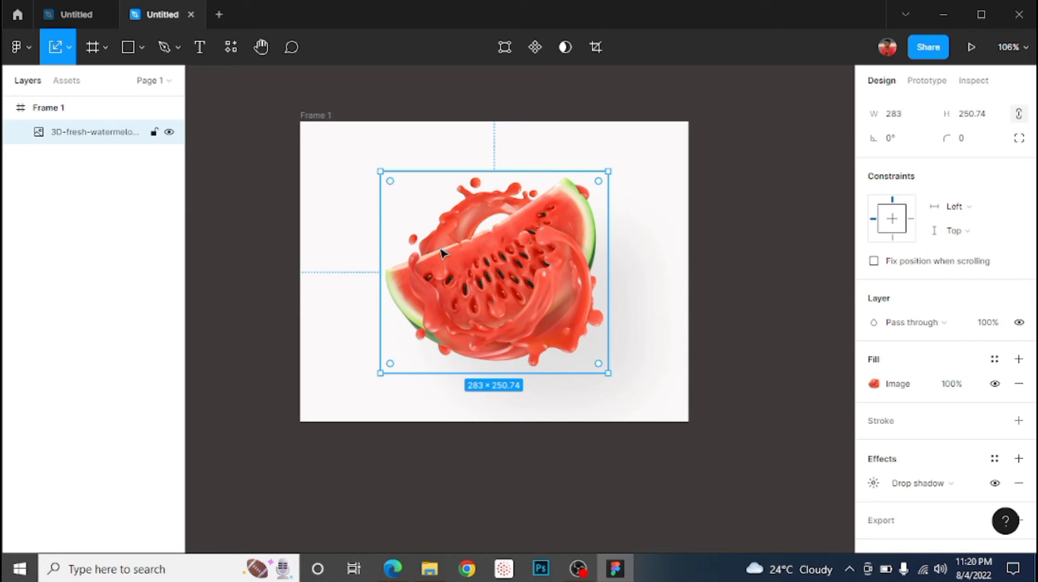
pyautogui.hotkey('ctrl', 'd')
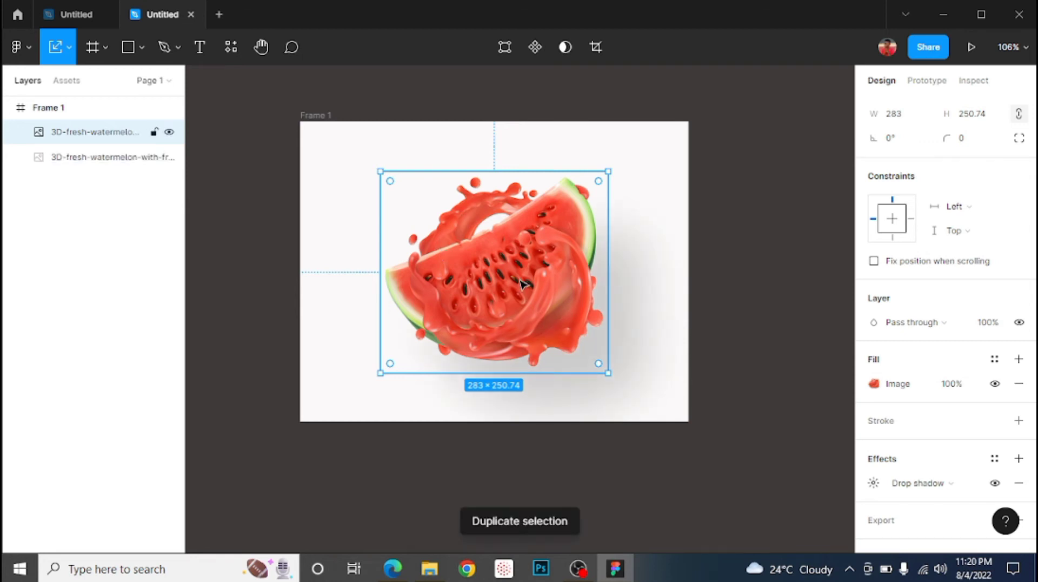
# Separate the two watermelon copies and shrink one to 134×118.72 at the original's lower right.
pyautogui.click(113, 158)
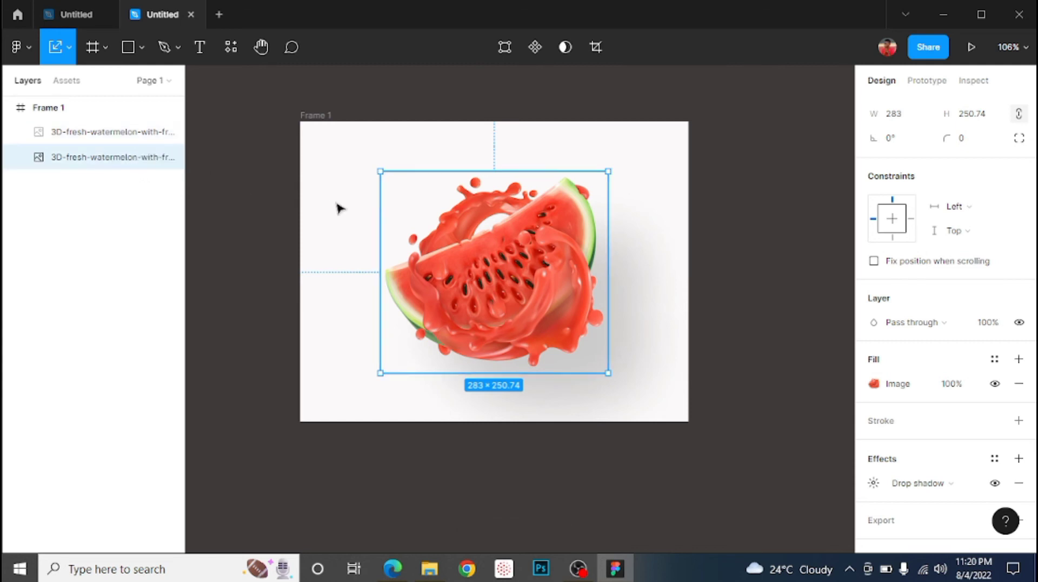
pyautogui.moveTo(441, 253); pyautogui.dragTo(399, 229)
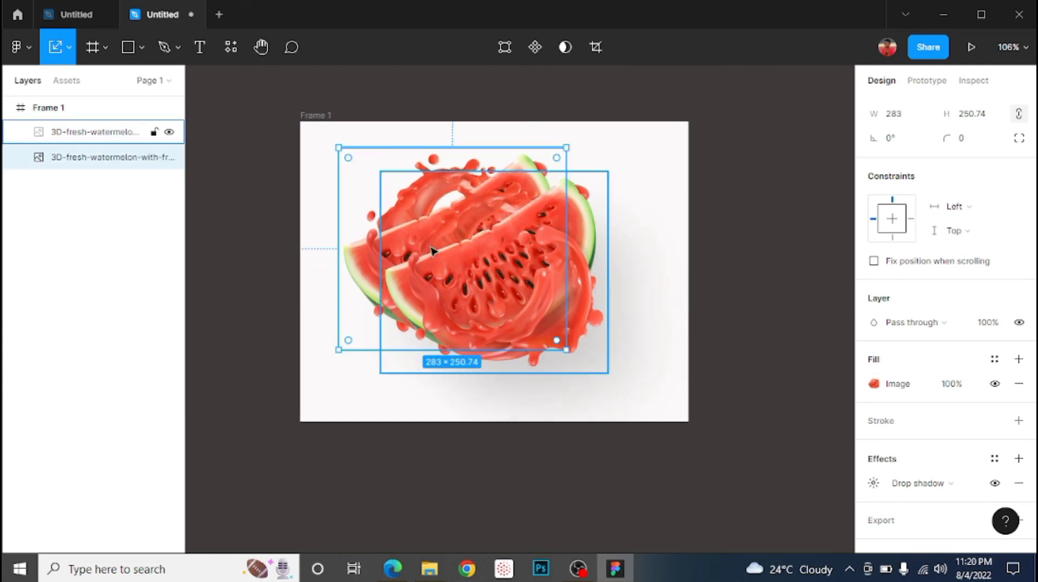
pyautogui.click(514, 290)
pyautogui.moveTo(512, 290); pyautogui.dragTo(541, 350)
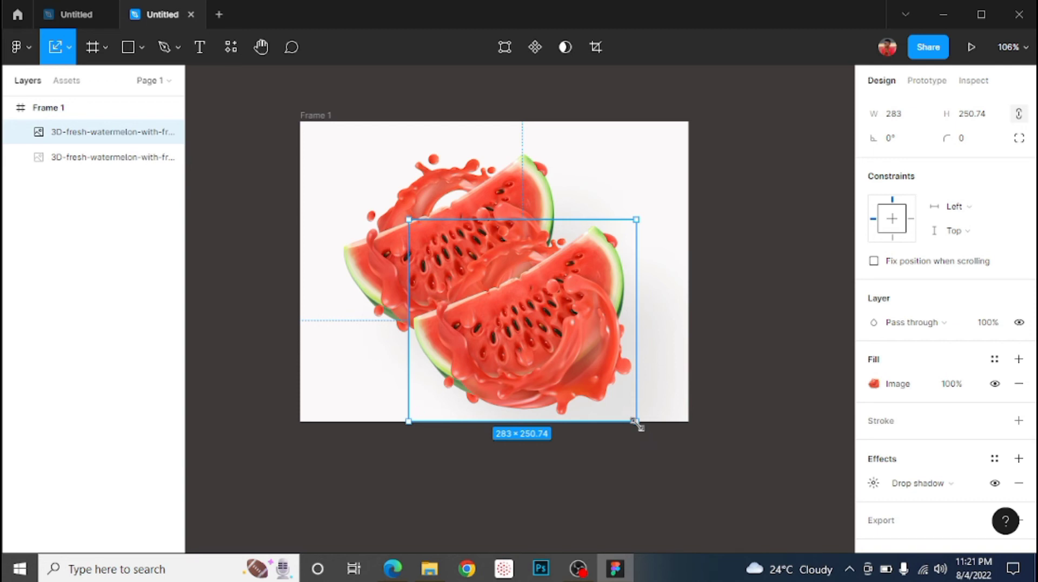
pyautogui.moveTo(636, 418); pyautogui.dragTo(592, 379)
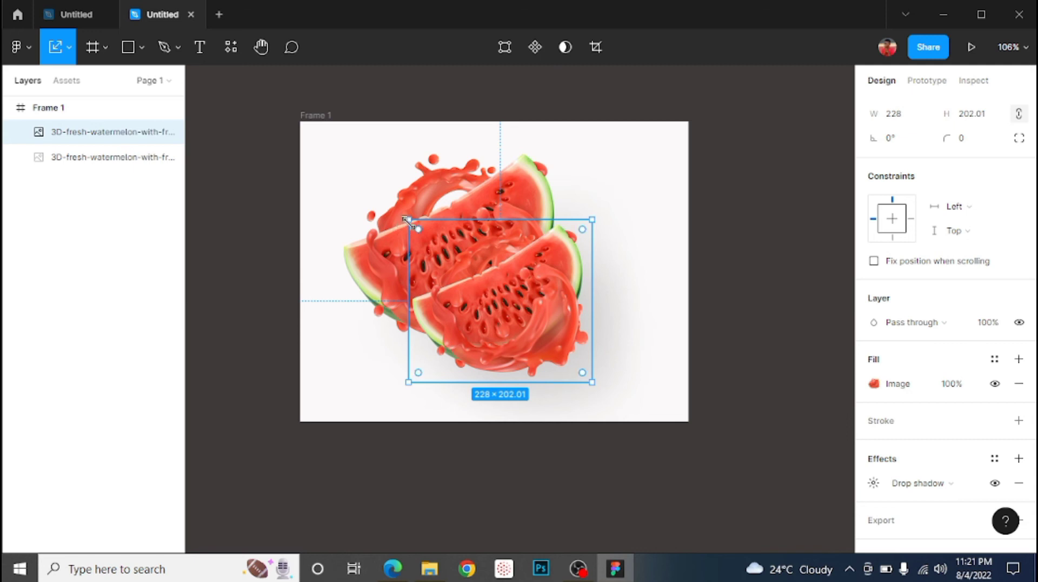
pyautogui.moveTo(409, 220); pyautogui.dragTo(484, 298)
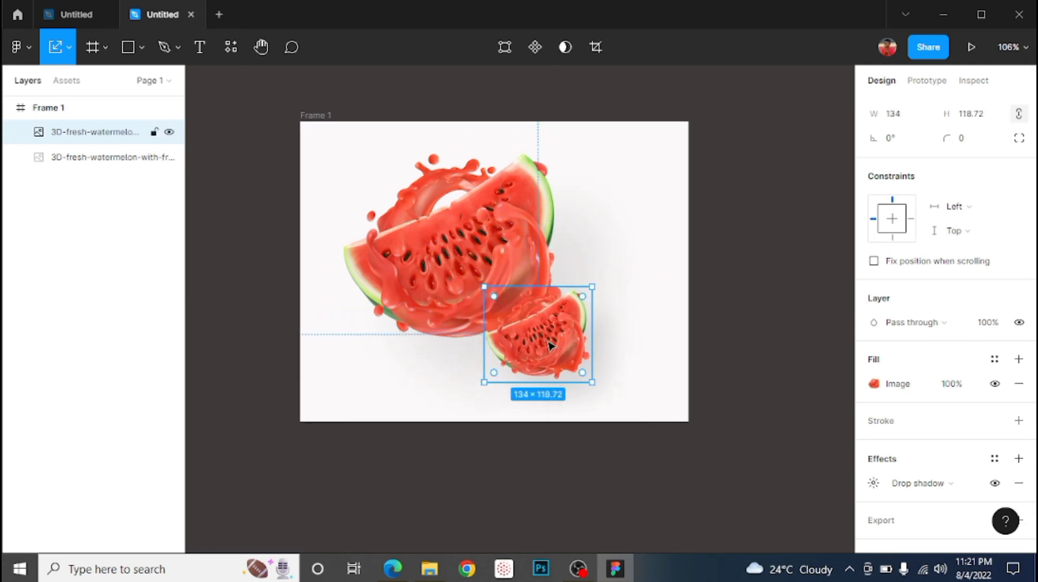
pyautogui.moveTo(543, 345); pyautogui.dragTo(518, 351)
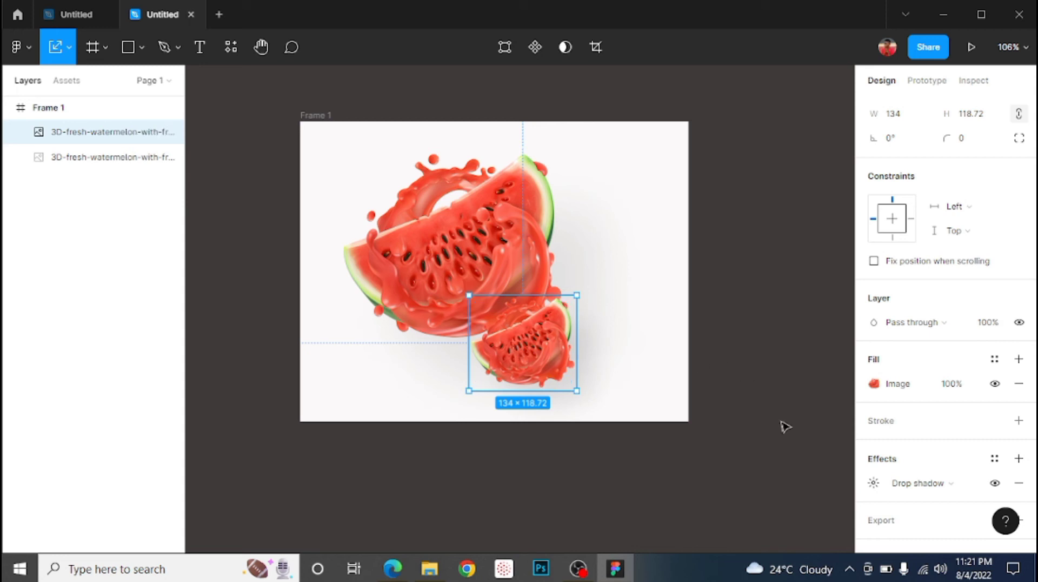
# Replace the small copy's drop shadow with a Layer blur of 100.
pyautogui.click(971, 485)
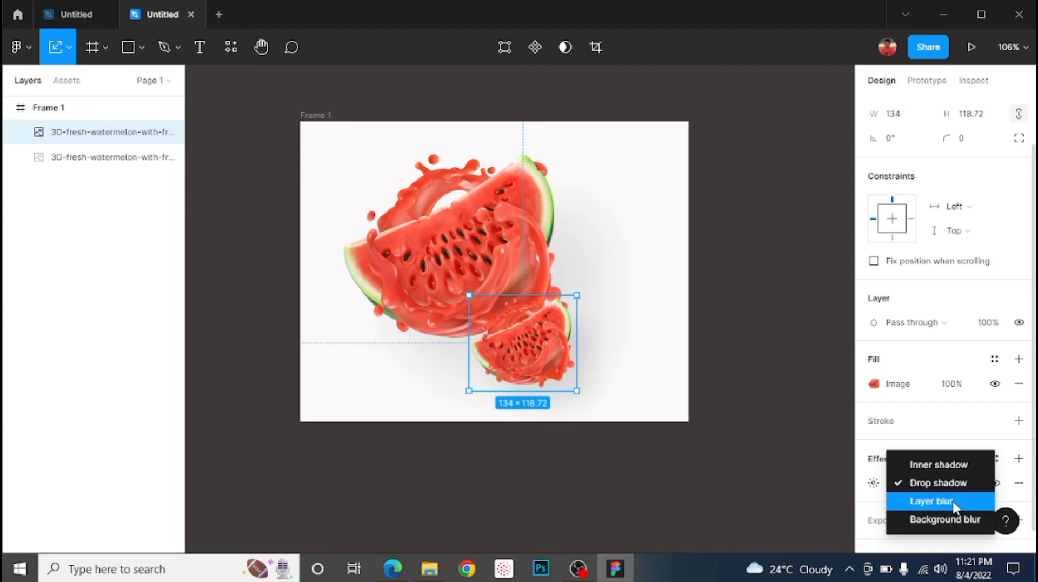
pyautogui.click(953, 499)
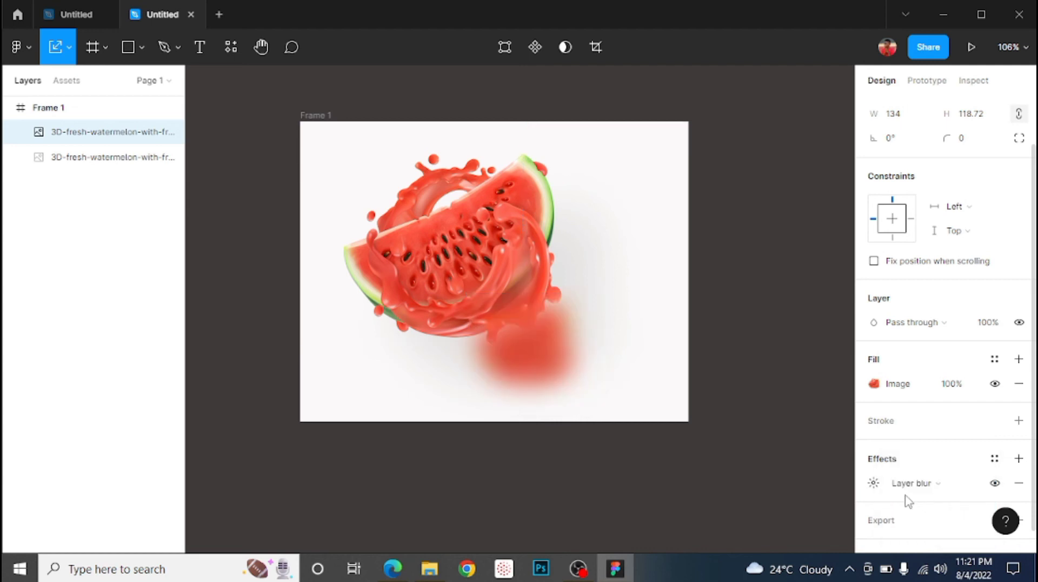
pyautogui.click(873, 482)
pyautogui.click(725, 521)
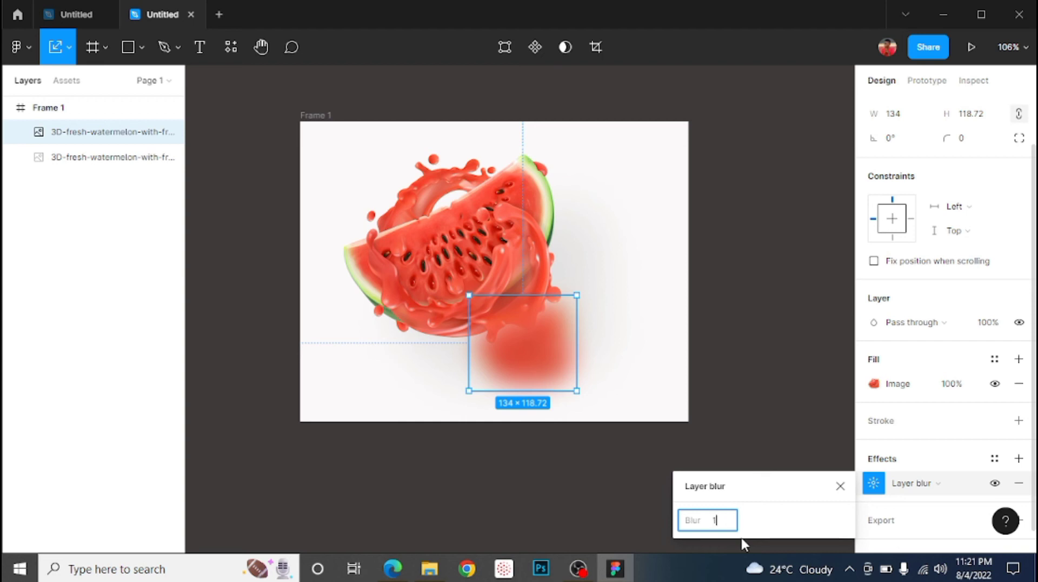
pyautogui.press('Return')
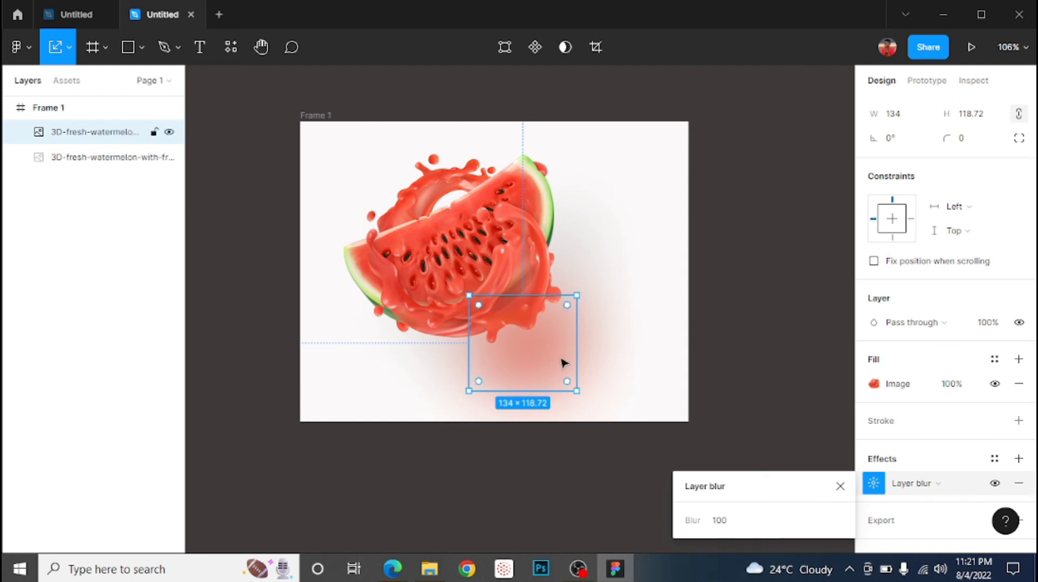
# Move the blurred copy to sit centred beneath the large watermelon.
pyautogui.moveTo(558, 362); pyautogui.dragTo(521, 334)
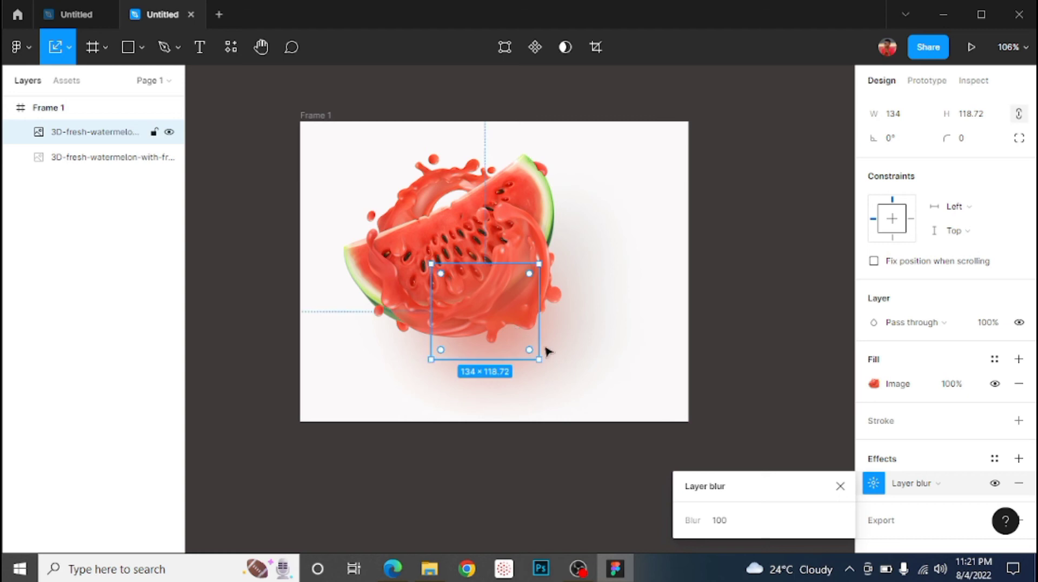
pyautogui.click(840, 486)
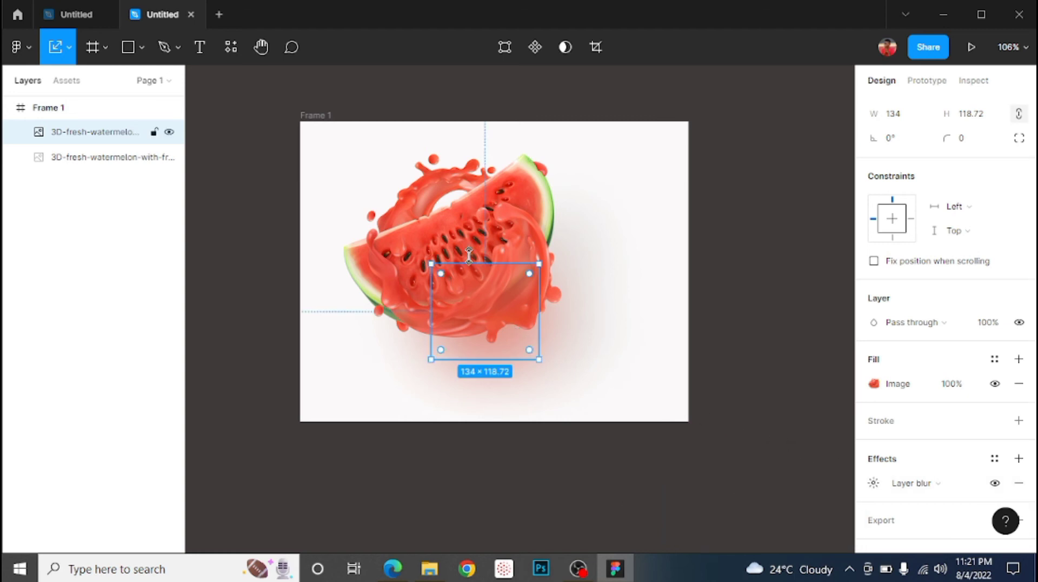
pyautogui.click(482, 227)
# Nudge the large watermelon down and align both watermelons on their horizontal centres.
pyautogui.moveTo(481, 227); pyautogui.dragTo(484, 243)
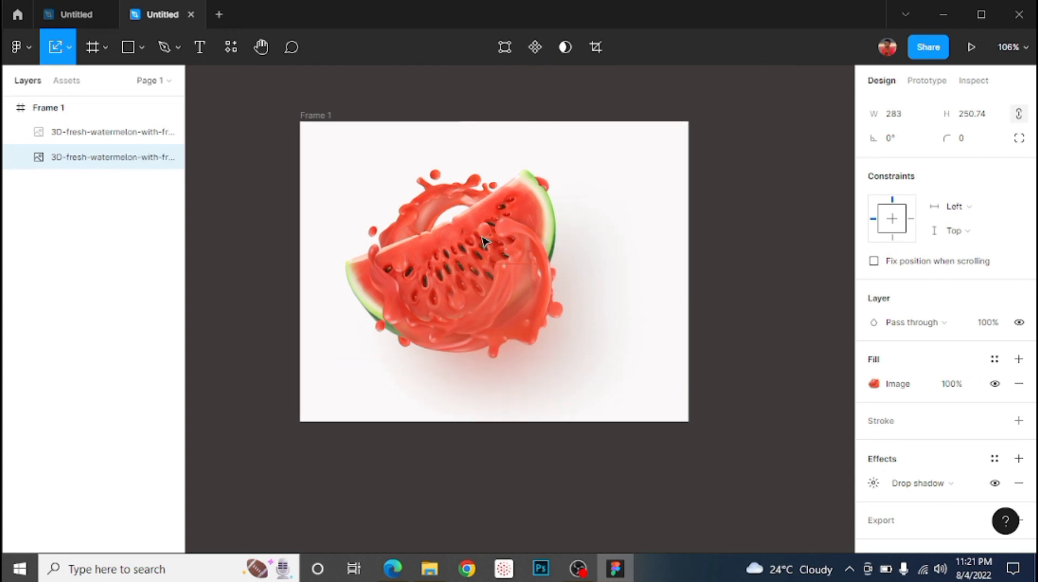
pyautogui.click(632, 370)
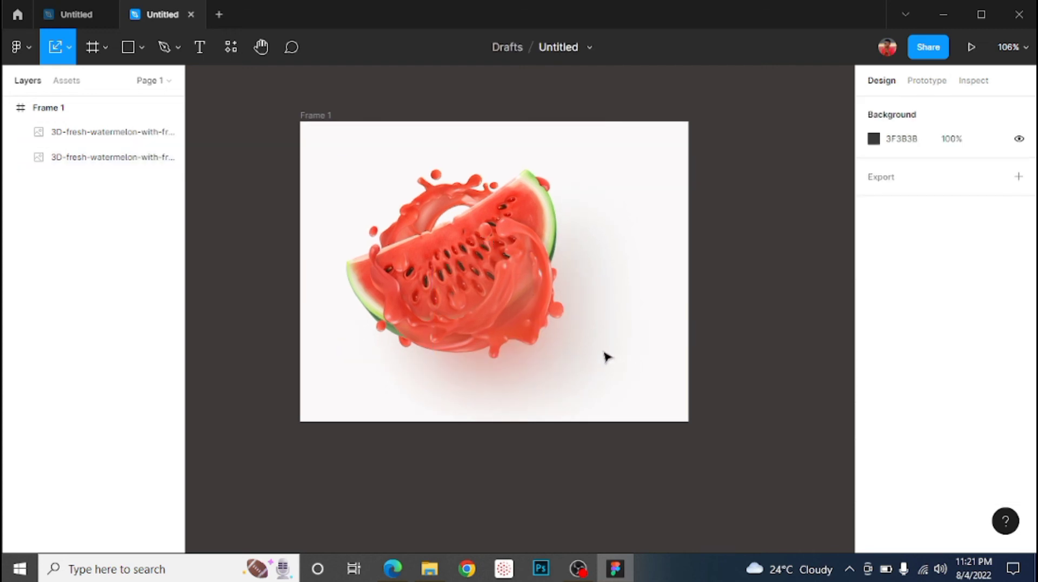
pyautogui.click(64, 136)
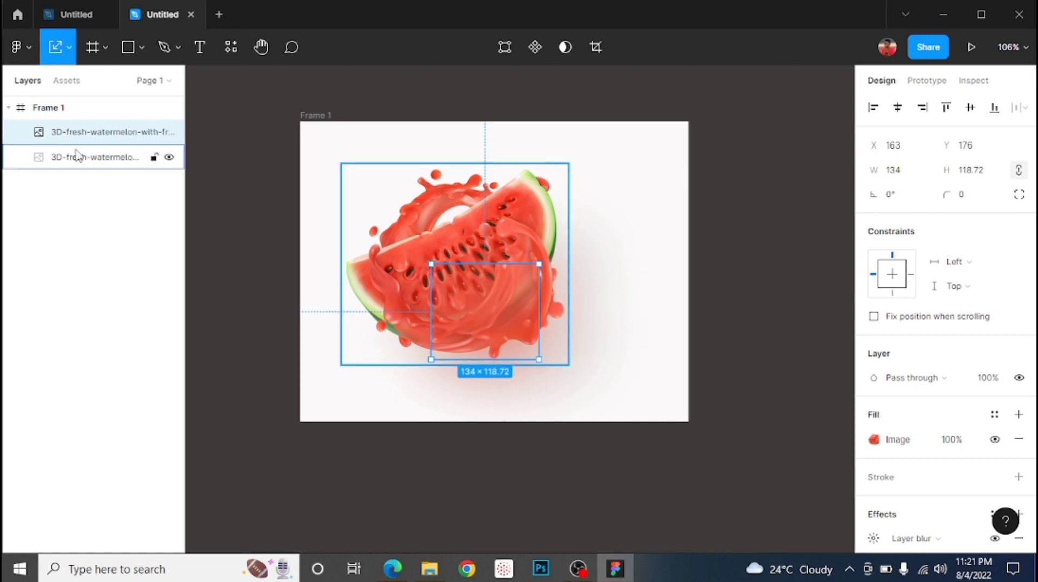
pyautogui.keyDown('shift'); pyautogui.click(77, 156); pyautogui.keyUp('shift')
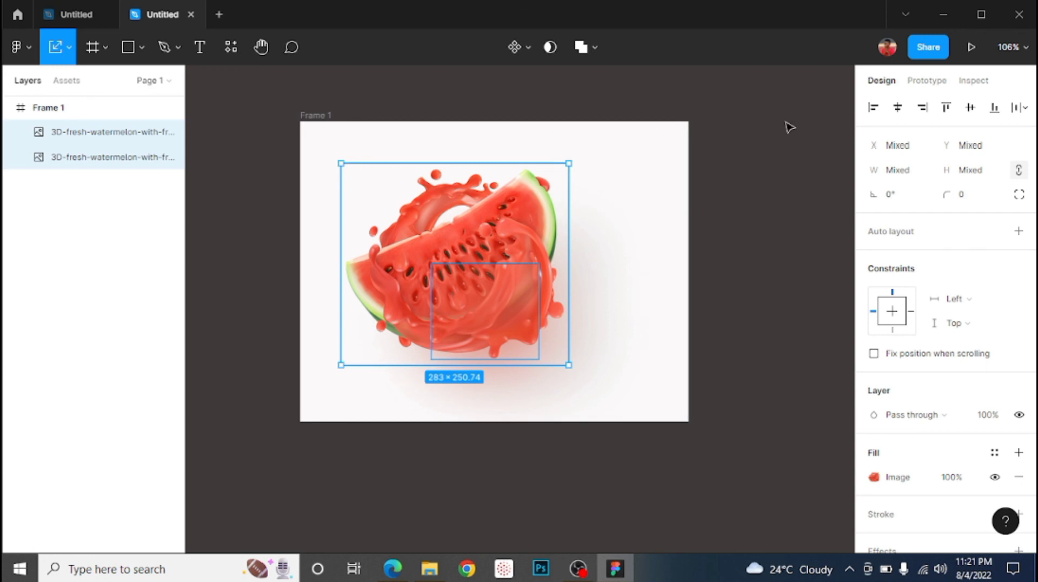
pyautogui.click(898, 109)
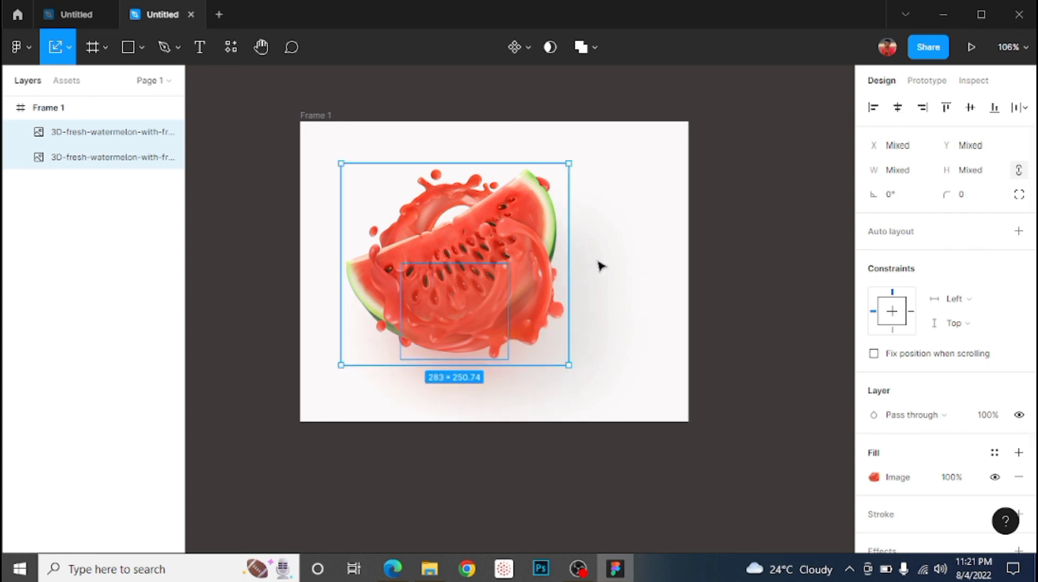
# Move the aligned watermelon pair together toward the centre of Frame 1.
pyautogui.moveTo(485, 332); pyautogui.dragTo(509, 331)
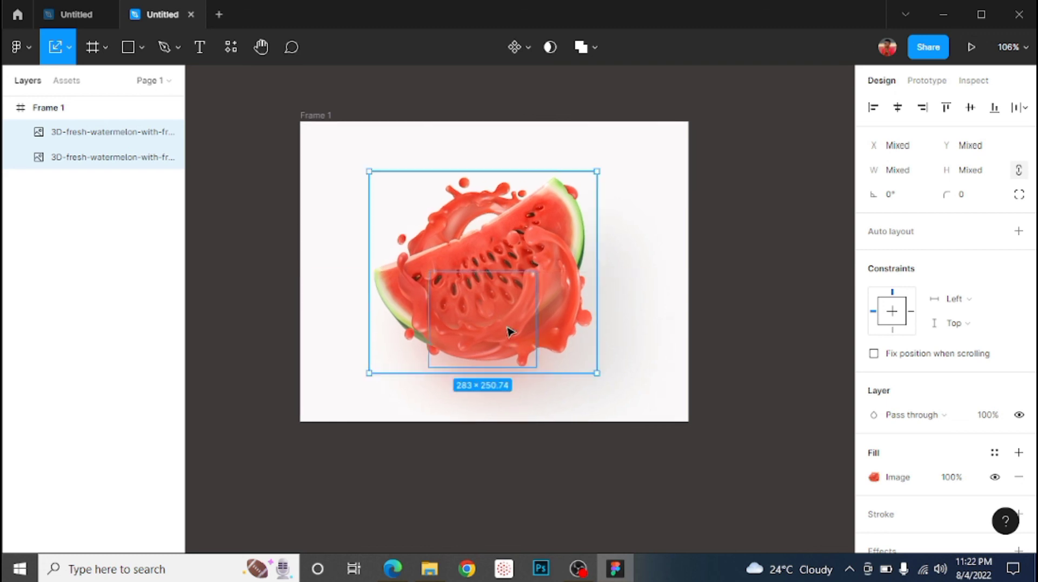
pyautogui.click(672, 341)
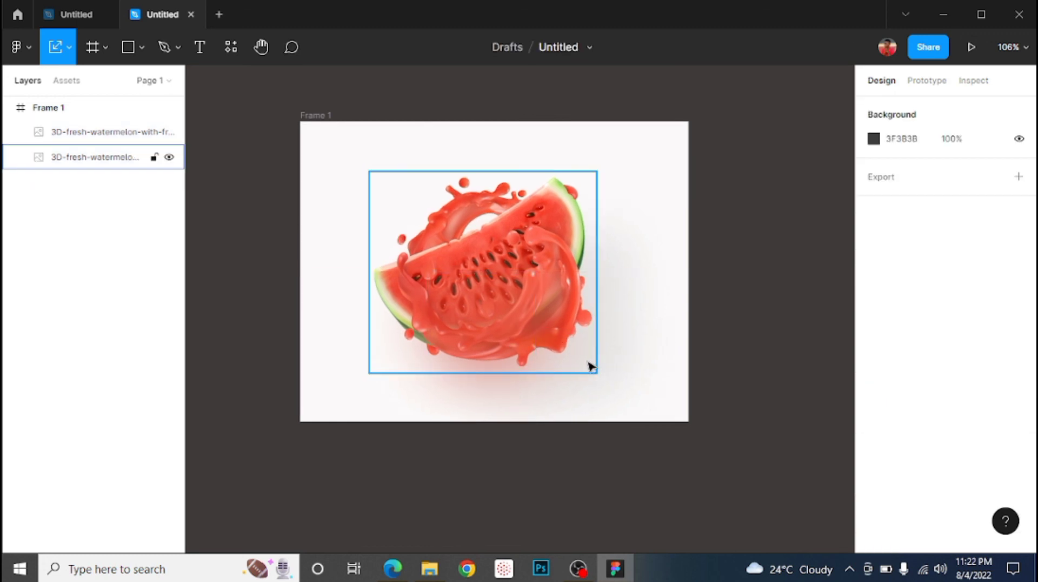
pyautogui.scroll(5, 591, 367)
pyautogui.scroll(-5, 528, 378)
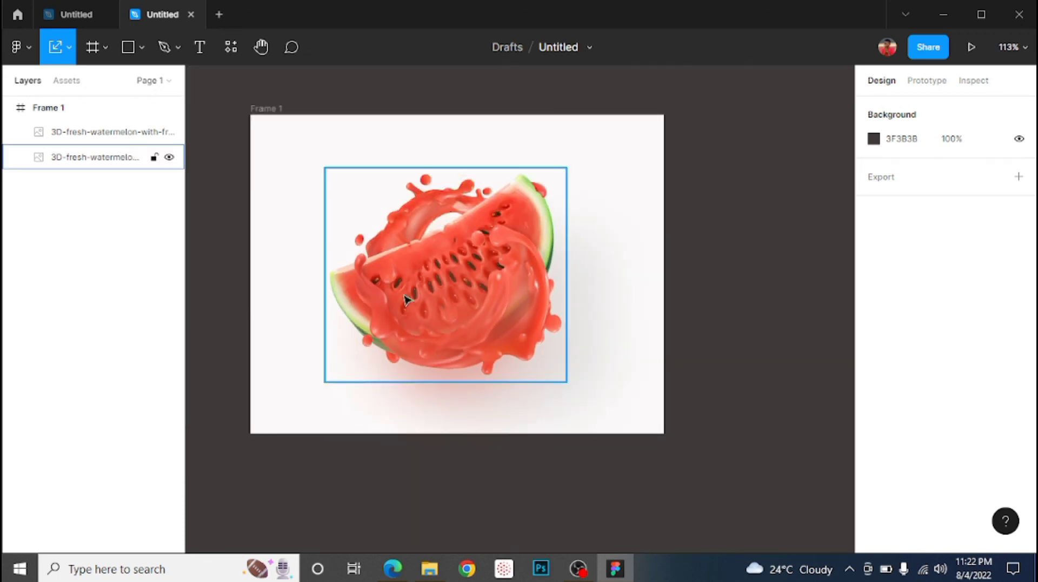
# Change Frame 1's fill from off-white to solid black 000000.
pyautogui.click(264, 120)
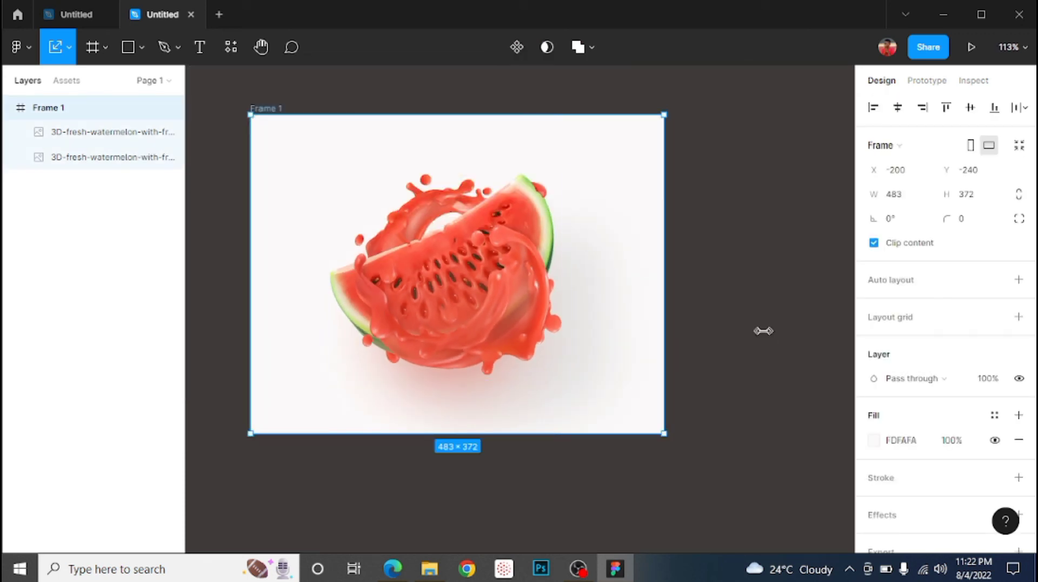
pyautogui.click(876, 443)
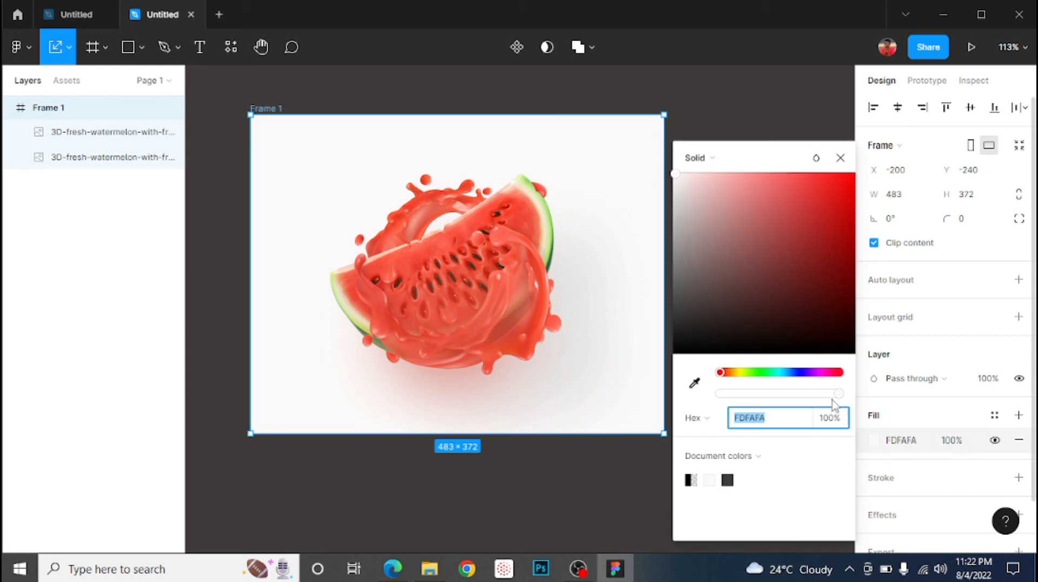
pyautogui.moveTo(712, 323); pyautogui.dragTo(683, 357)
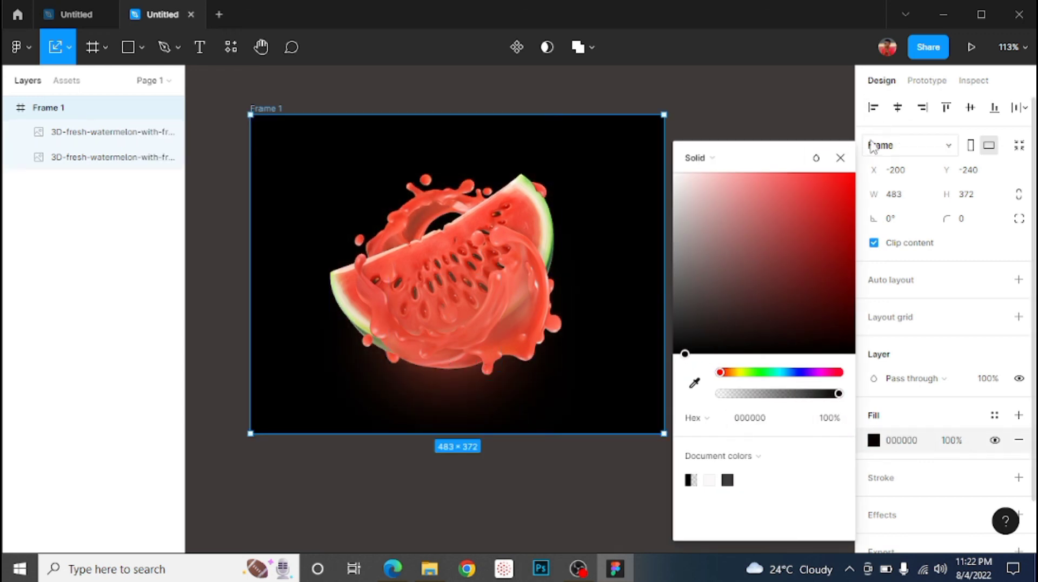
pyautogui.click(841, 158)
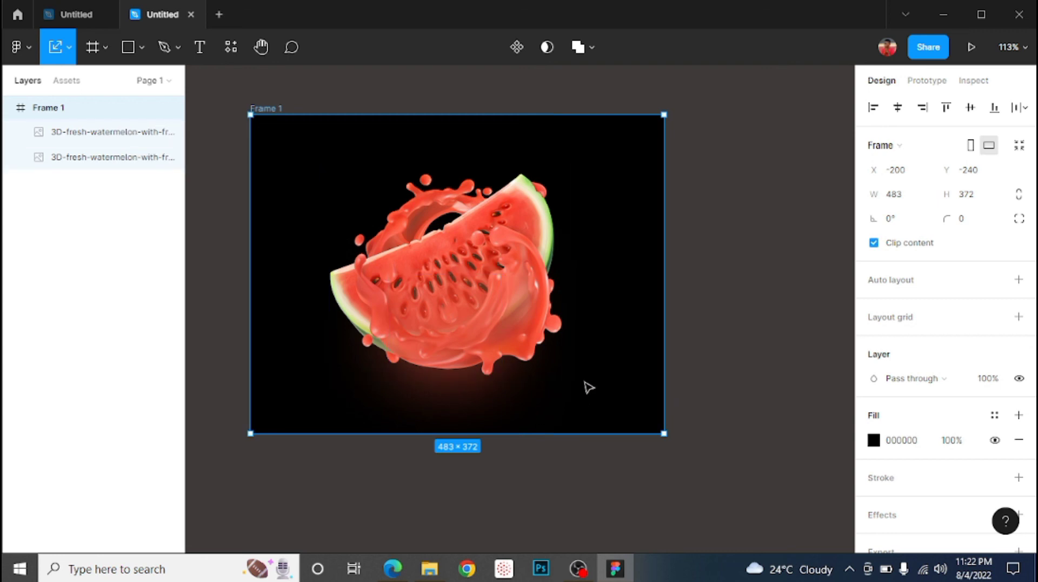
pyautogui.click(648, 382)
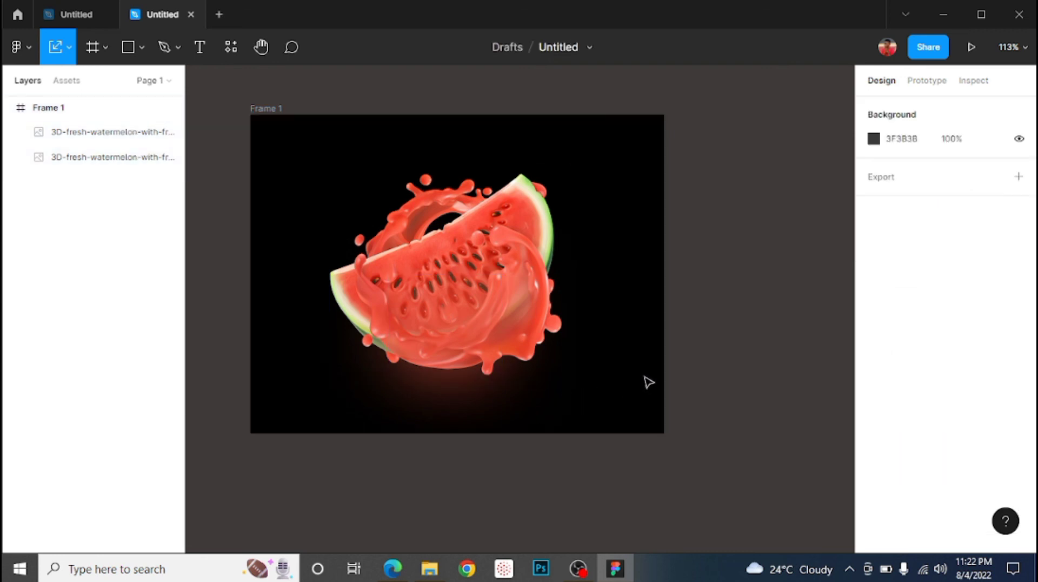